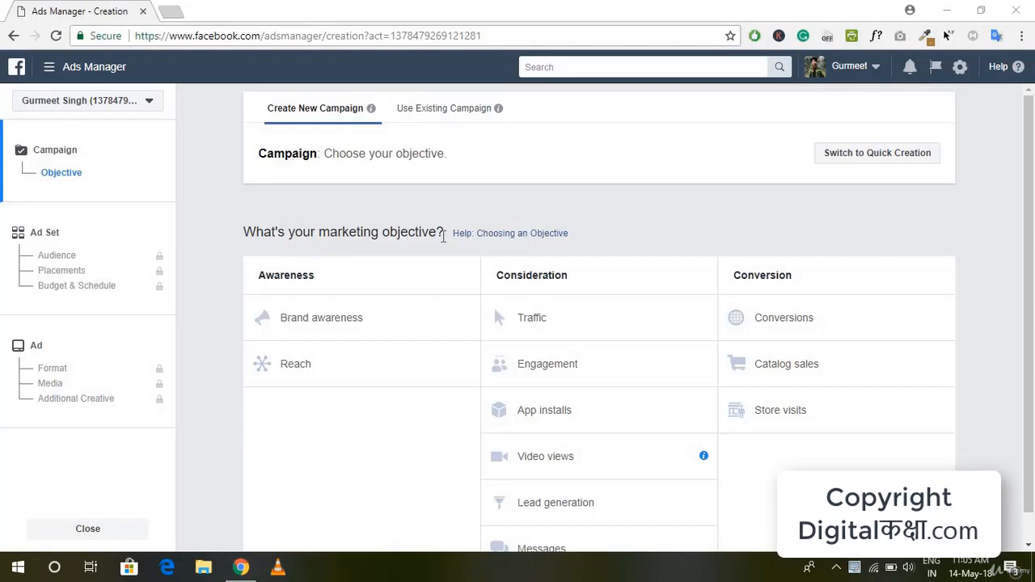
Step: Choose Reach as the marketing objective for the new campaign
scroll(587, 324, down, 1)
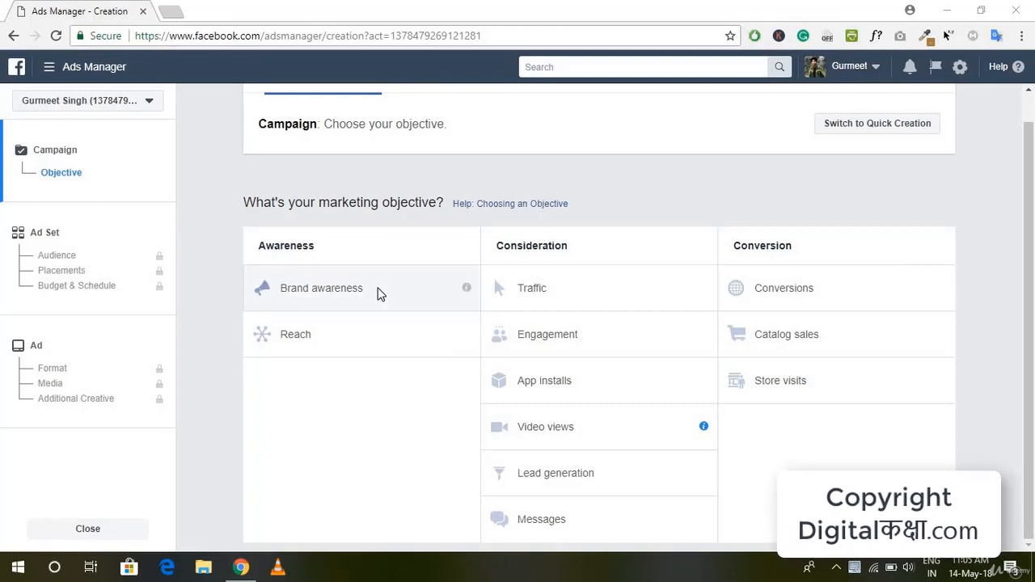
mouse_move(464, 294)
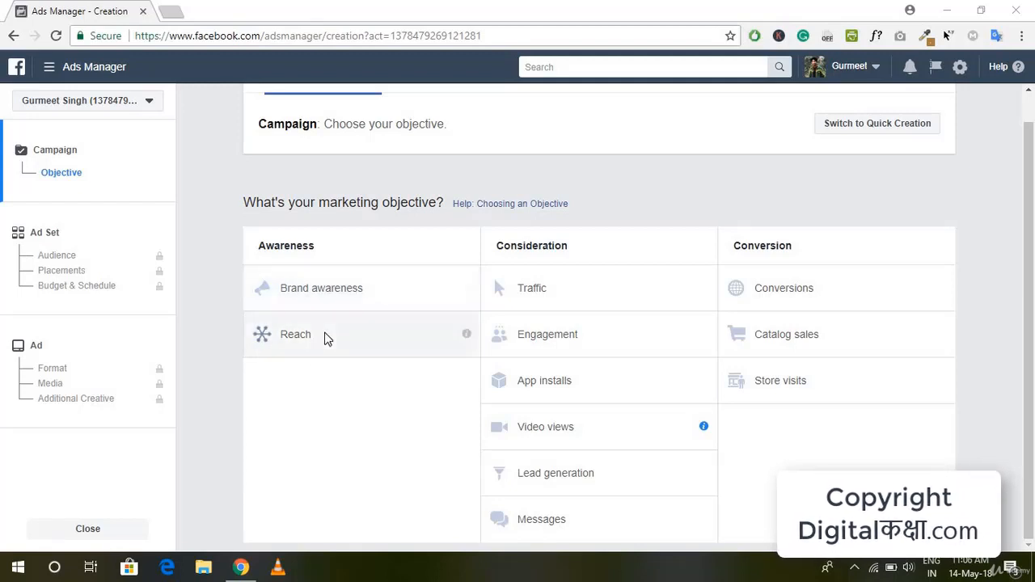
mouse_move(467, 338)
click(330, 341)
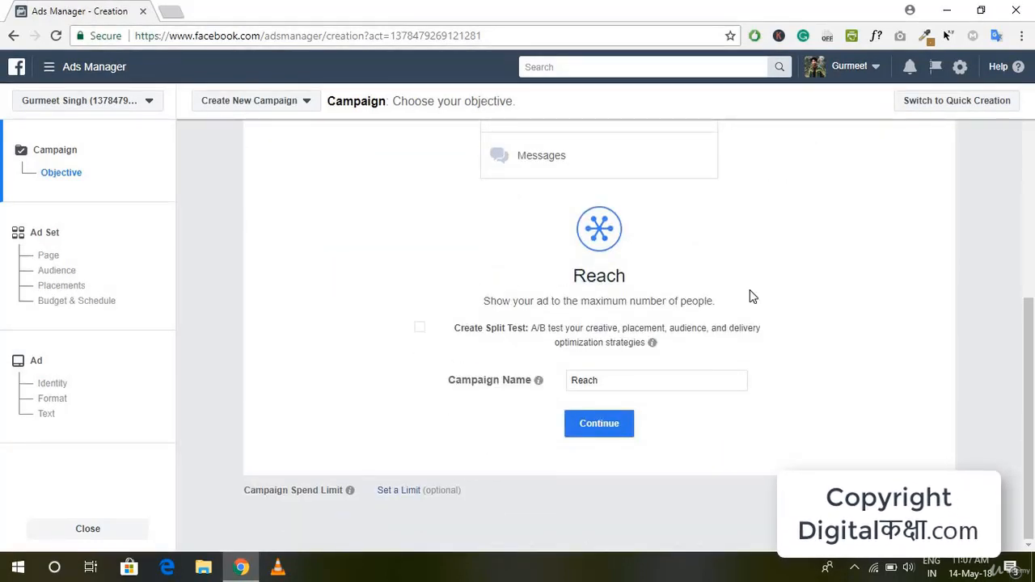
Step: Name the campaign "DG Reach" and continue to the ad set settings
click(612, 381)
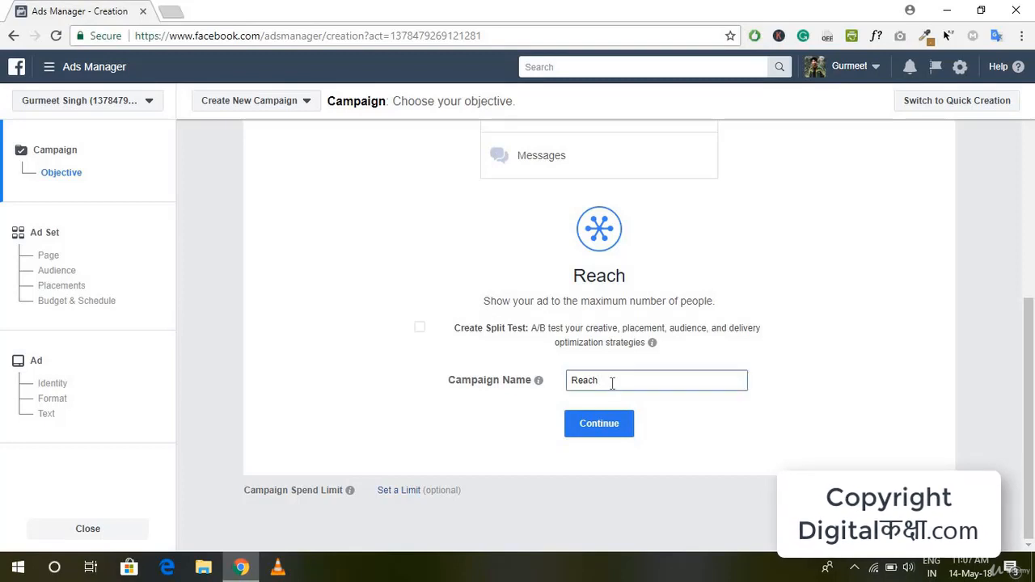
double_click(612, 382)
text(DG Reach)
click(722, 414)
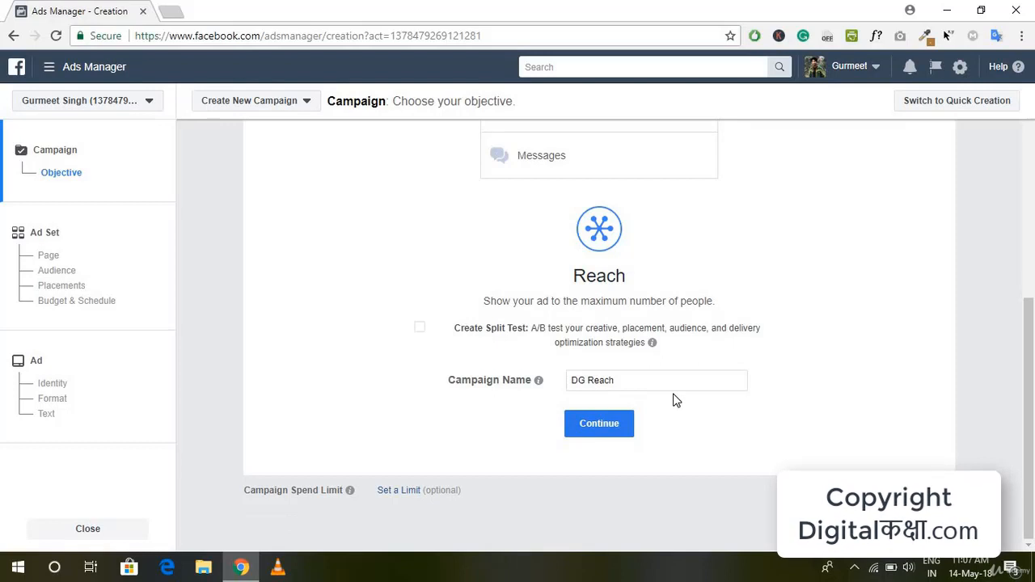
click(600, 427)
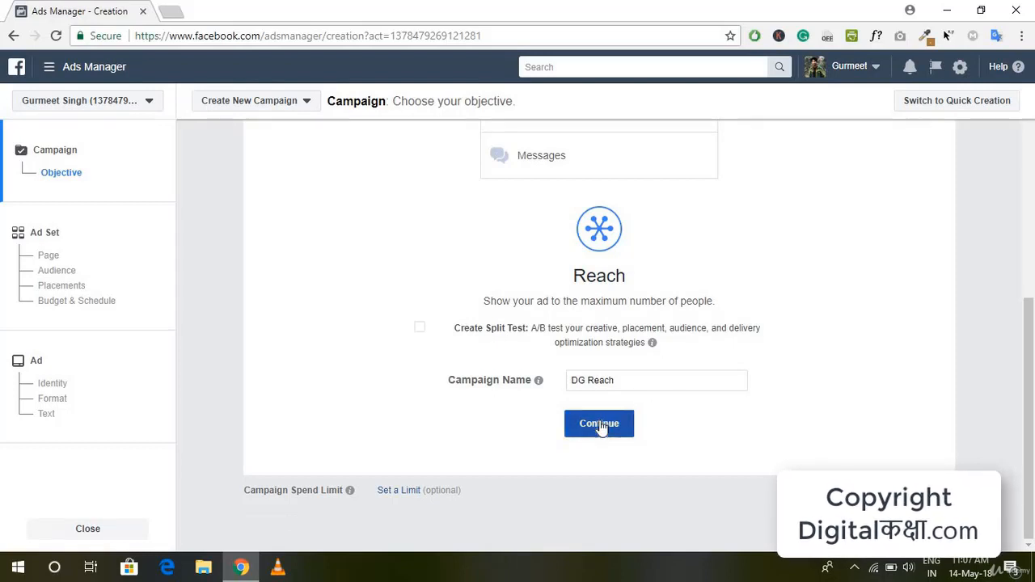
click(600, 427)
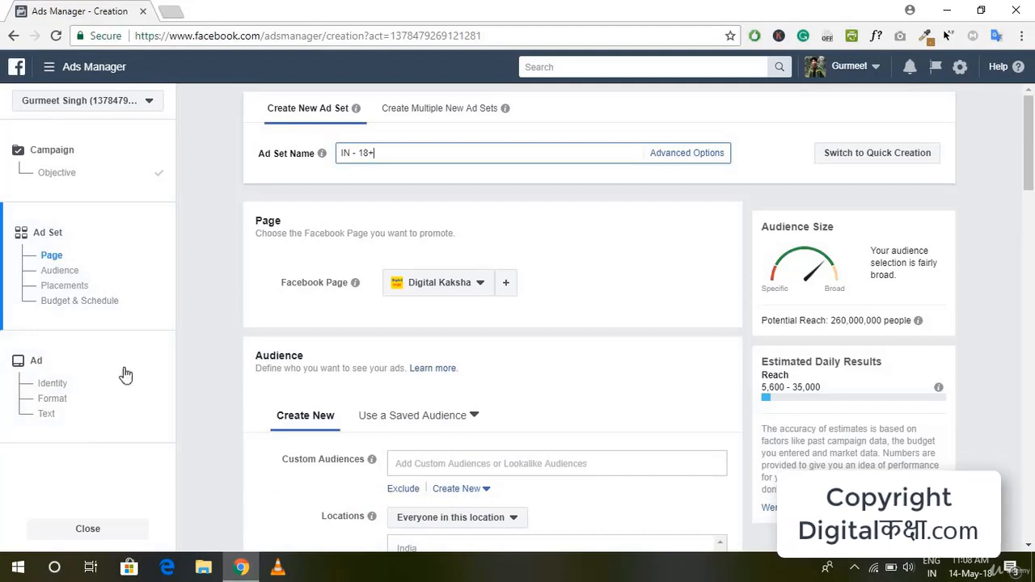
Step: Rename the ad set as "DG Reach"
click(483, 155)
key(ctrl+a)
text(DG Reach)
scroll(456, 197, down, 1)
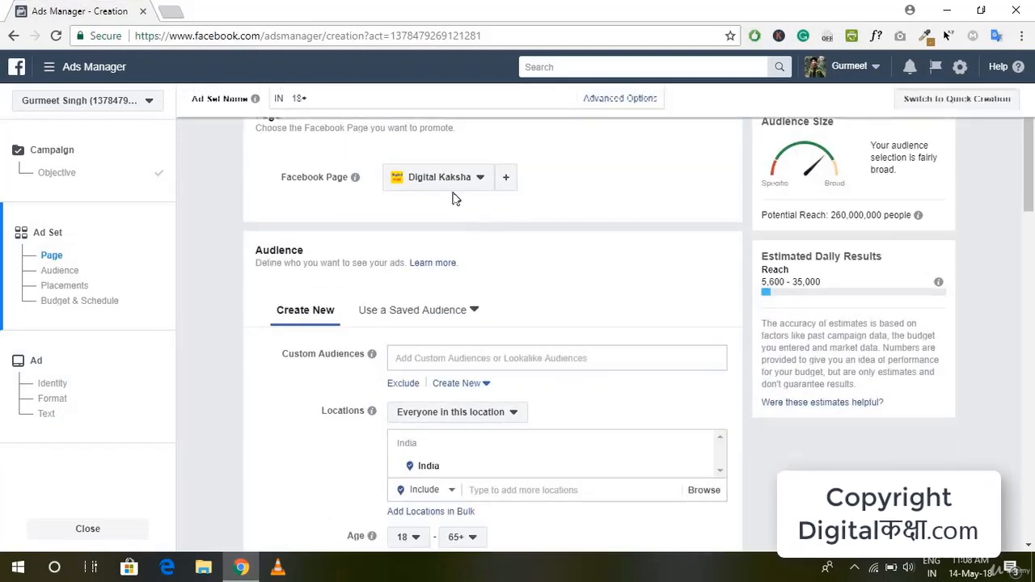
scroll(531, 261, up, 1)
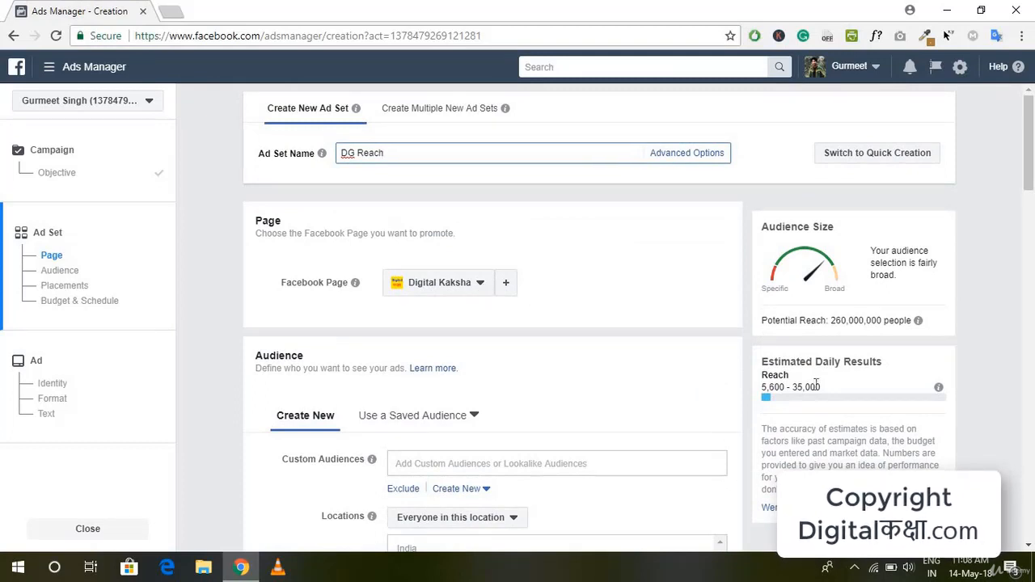
Step: Look through the list of saved target audiences, and return to creating a new audience
scroll(588, 449, down, 3)
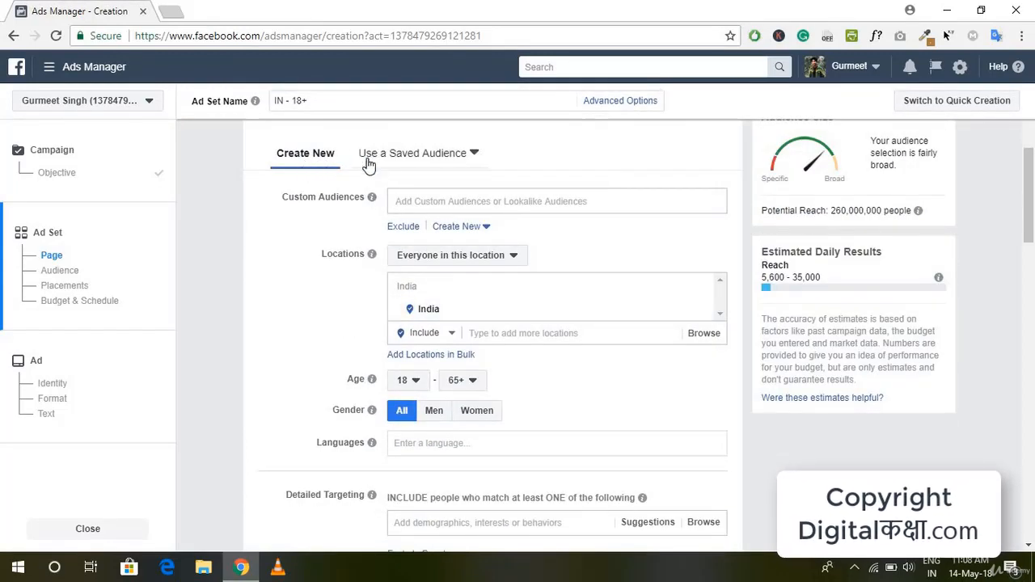
click(473, 157)
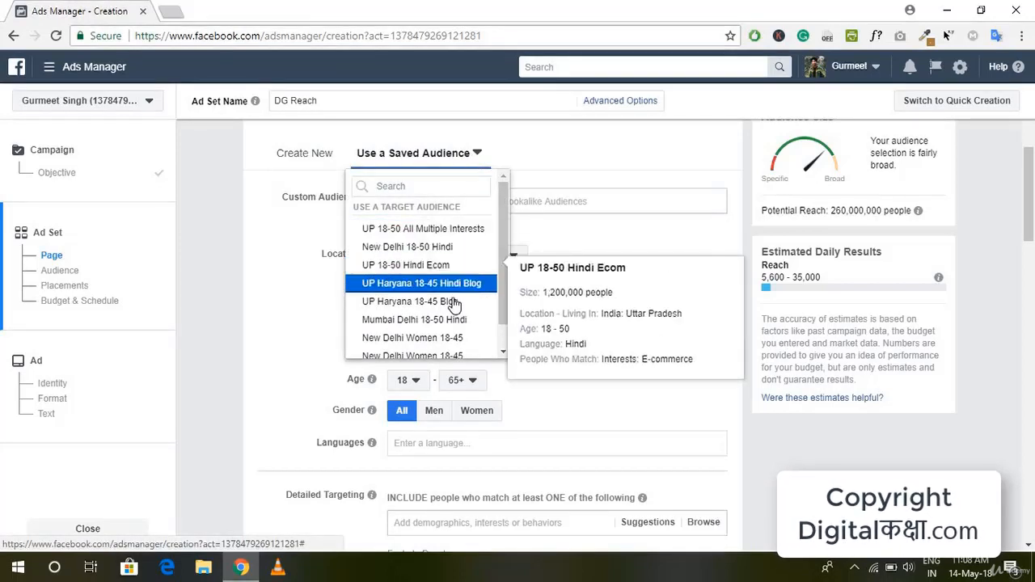
scroll(453, 303, down, 1)
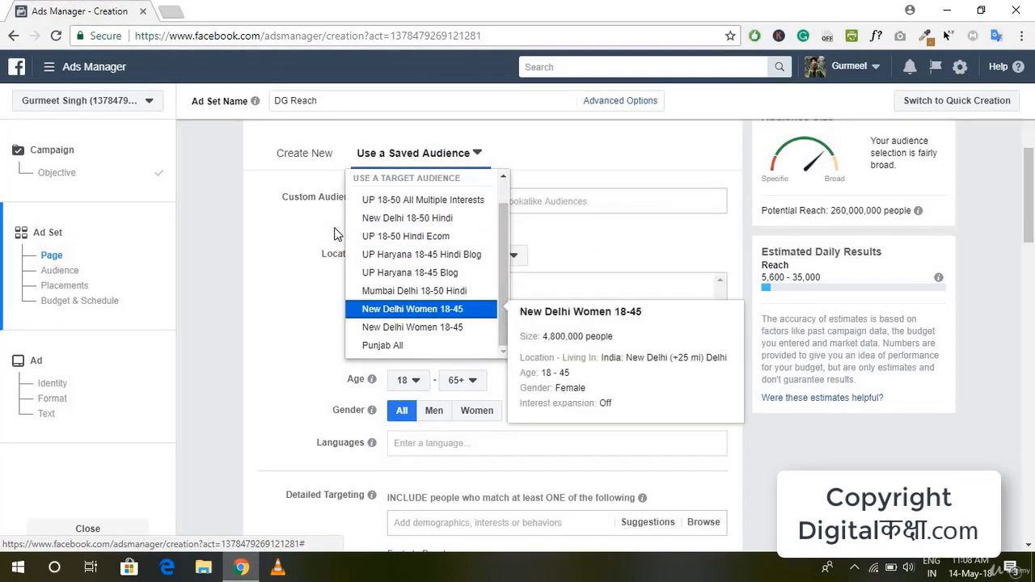
click(291, 164)
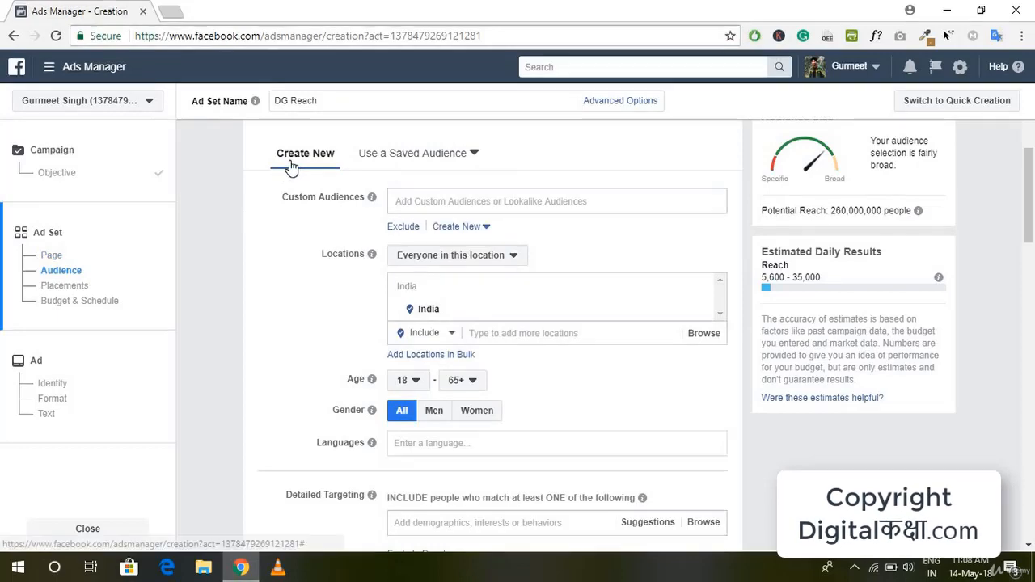
scroll(449, 241, up, 2)
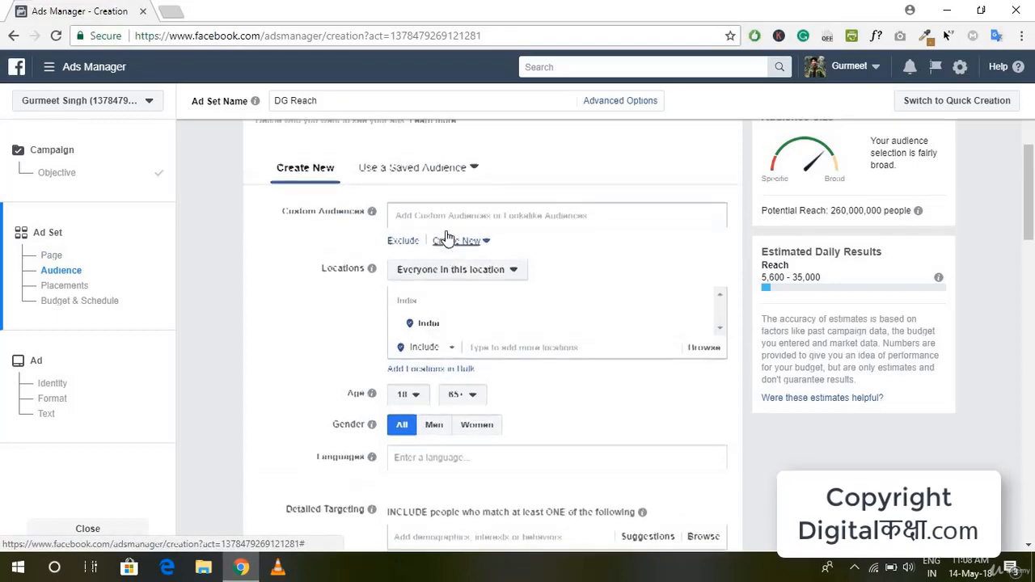
scroll(429, 275, up, 1)
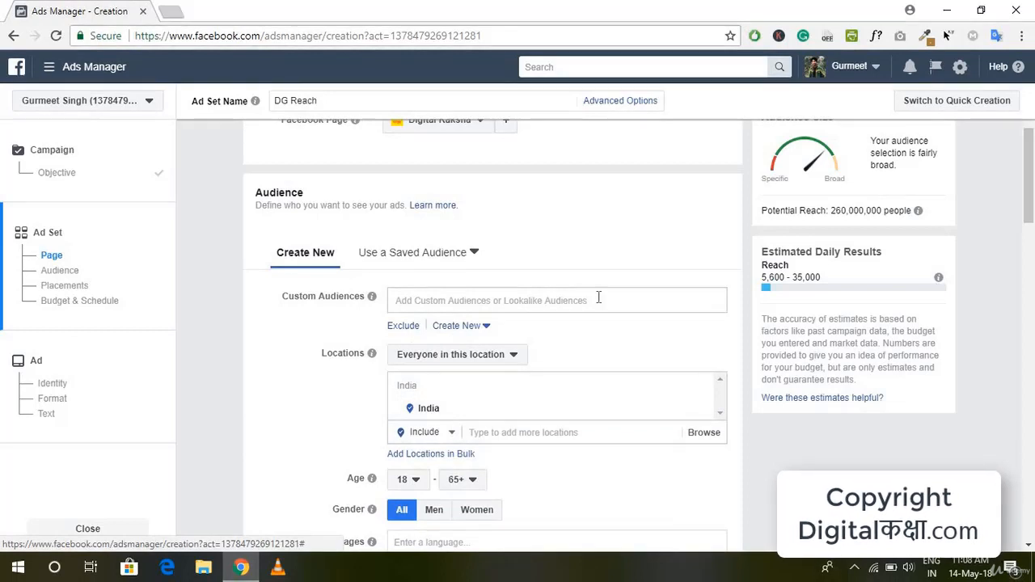
Step: Target people who live in the location and set the audience location to the city New Delhi, Delhi, India
scroll(509, 336, down, 1)
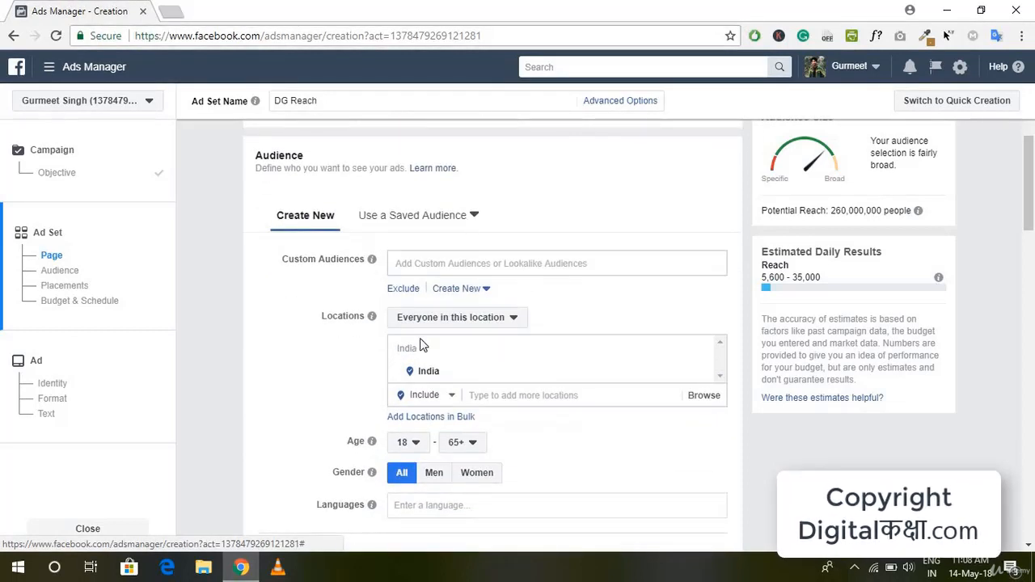
scroll(569, 328, down, 2)
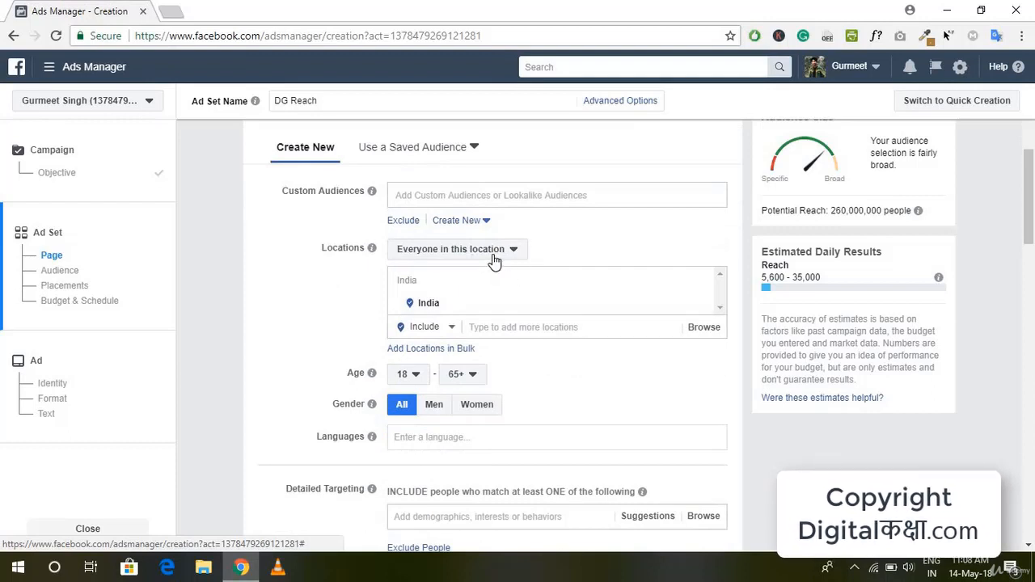
click(492, 252)
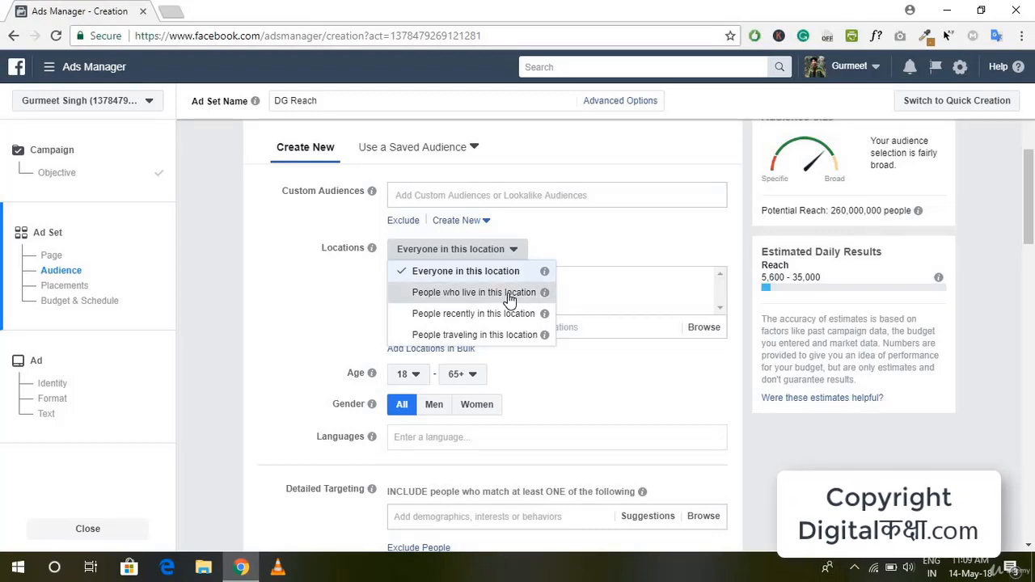
click(508, 295)
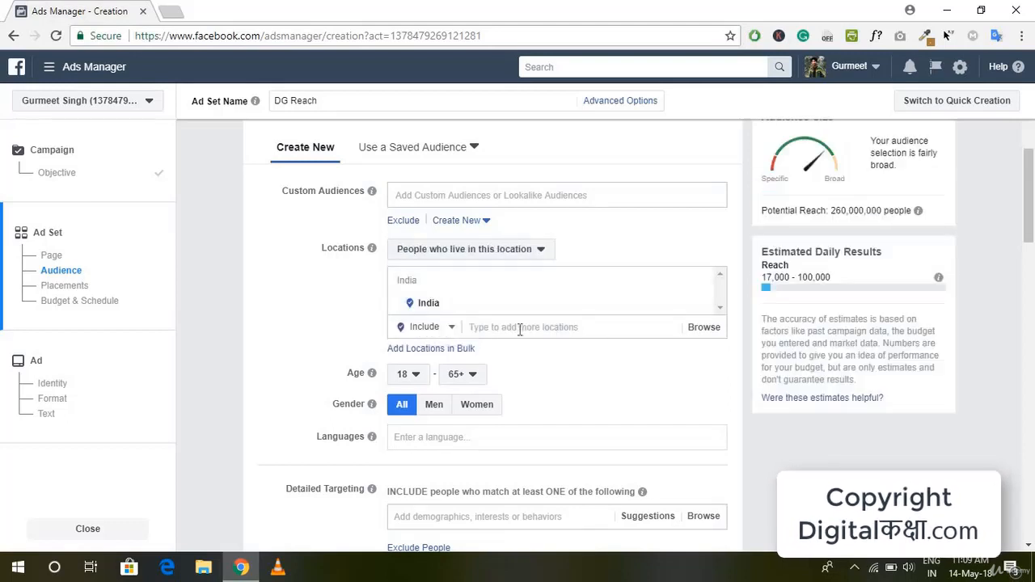
click(564, 326)
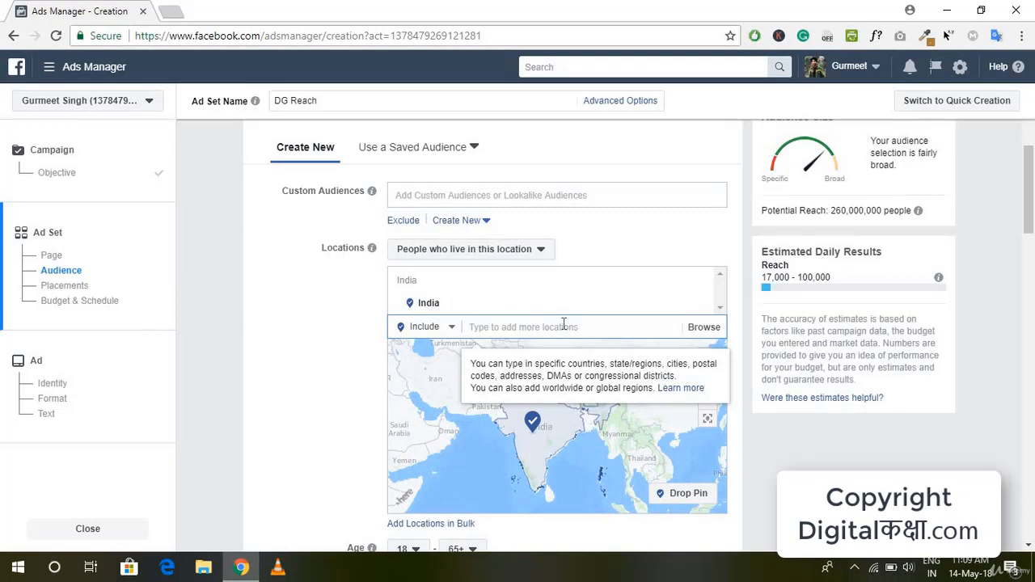
text(N)
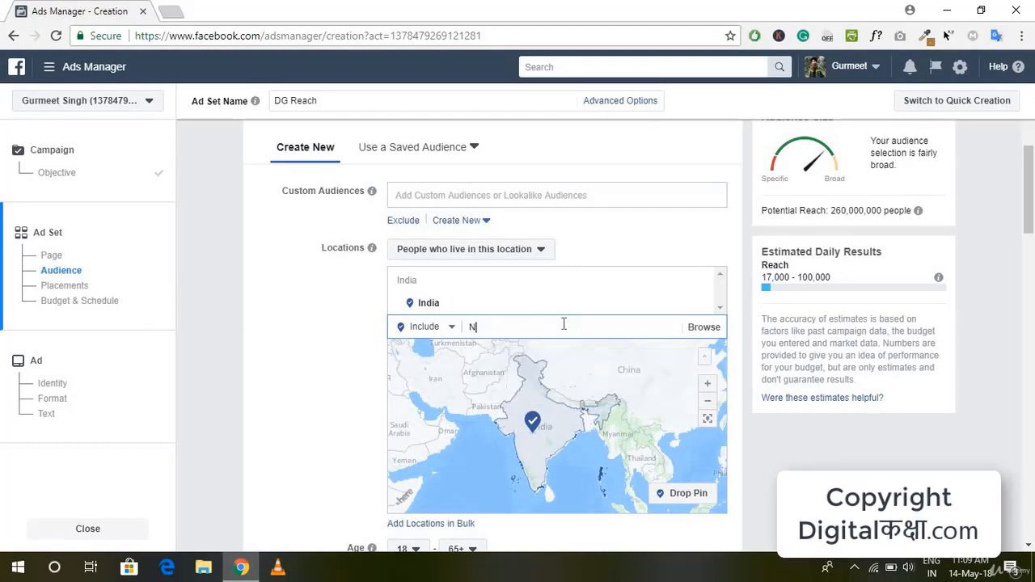
text(ew Delhi)
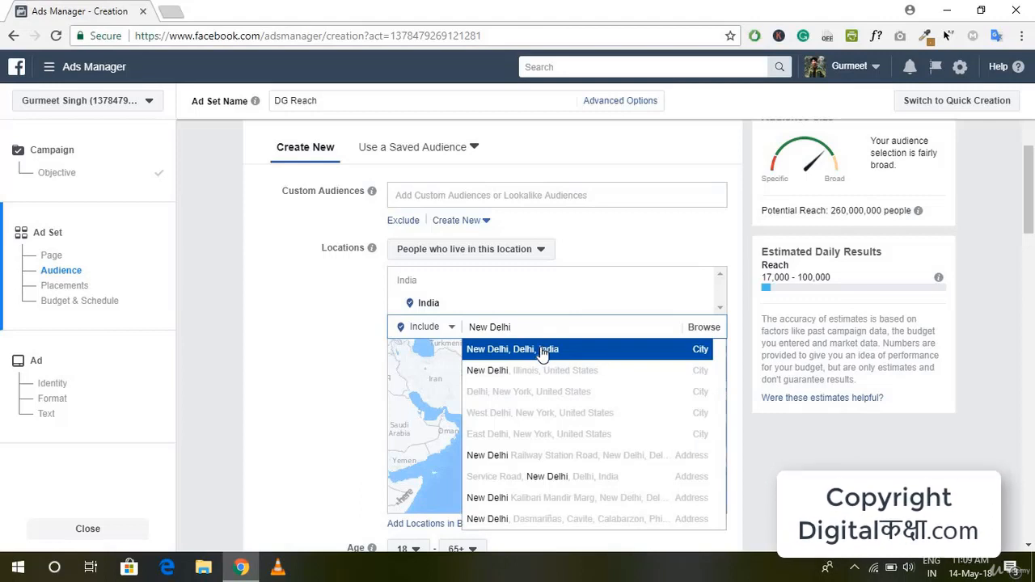
click(543, 354)
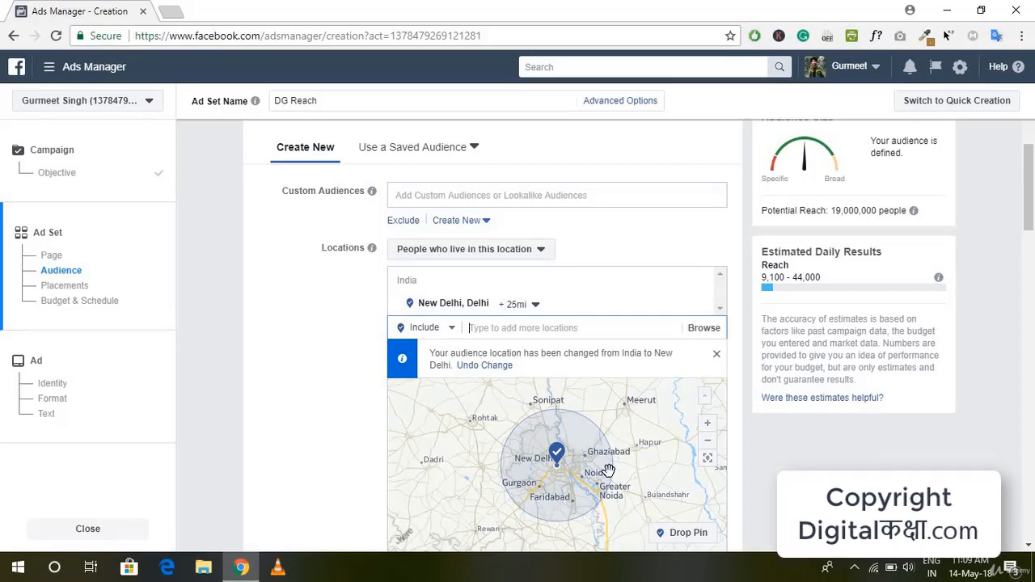
Step: Set the audience's maximum age to 45
scroll(329, 478, down, 3)
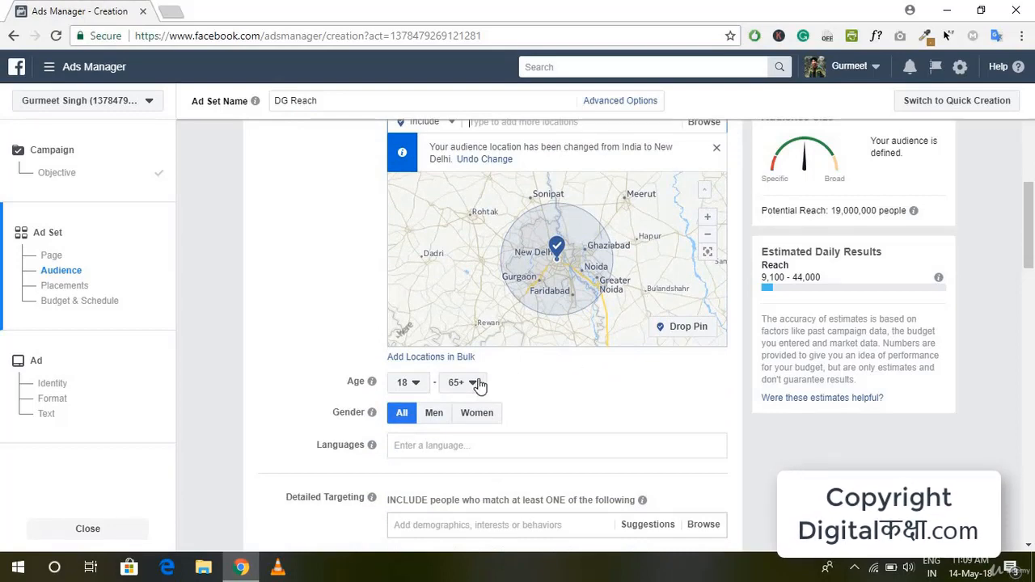
click(476, 384)
scroll(477, 225, up, 2)
scroll(479, 225, up, 2)
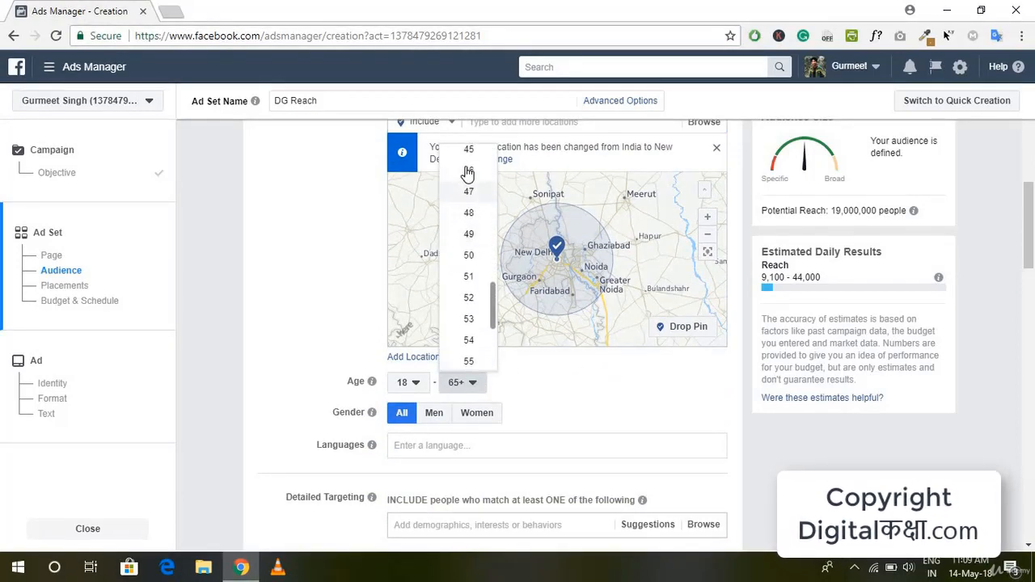
click(469, 154)
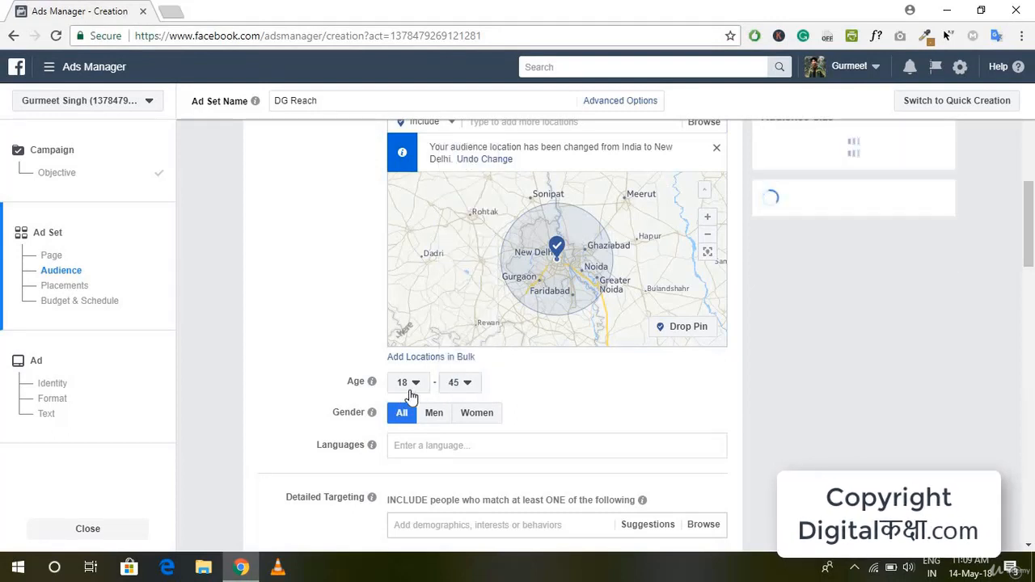
click(410, 394)
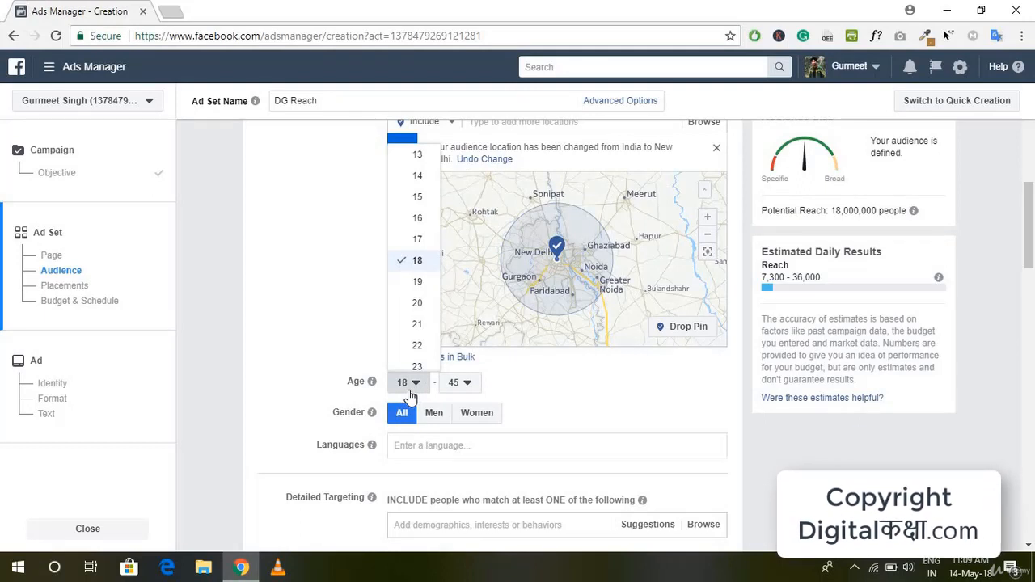
click(410, 395)
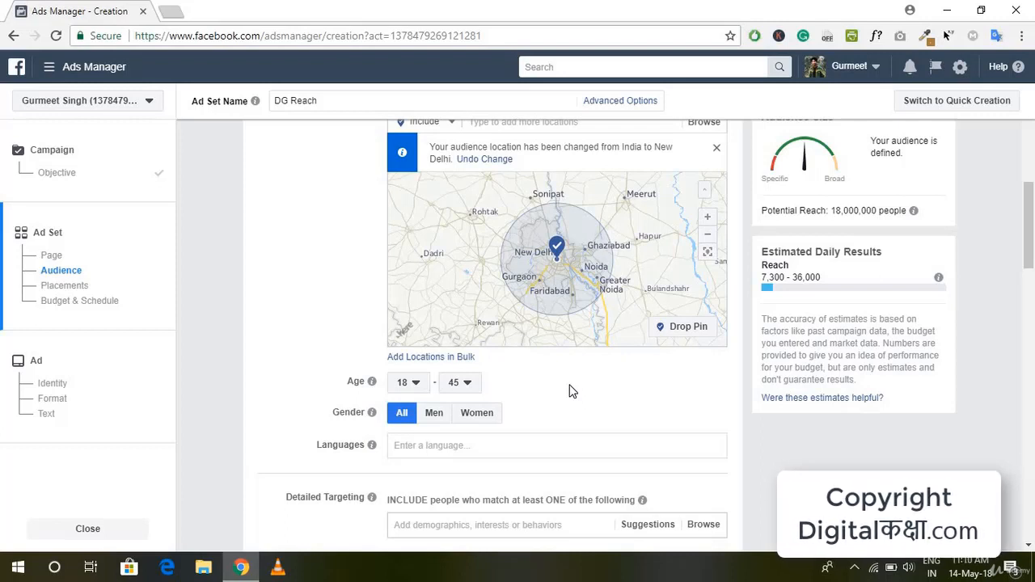
Step: Add Hindi as the audience's language
scroll(571, 390, up, 1)
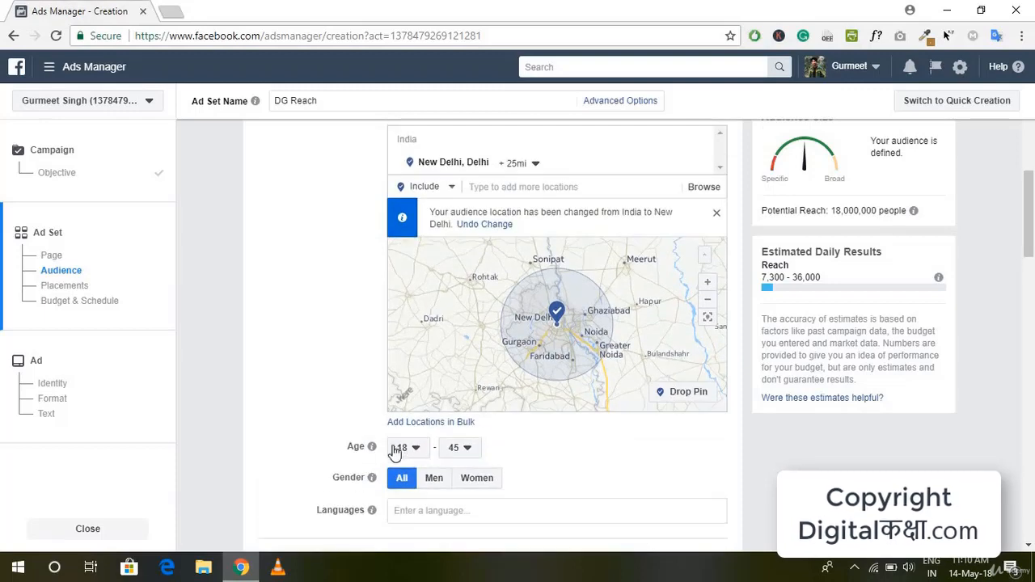
mouse_move(374, 484)
scroll(594, 474, up, 2)
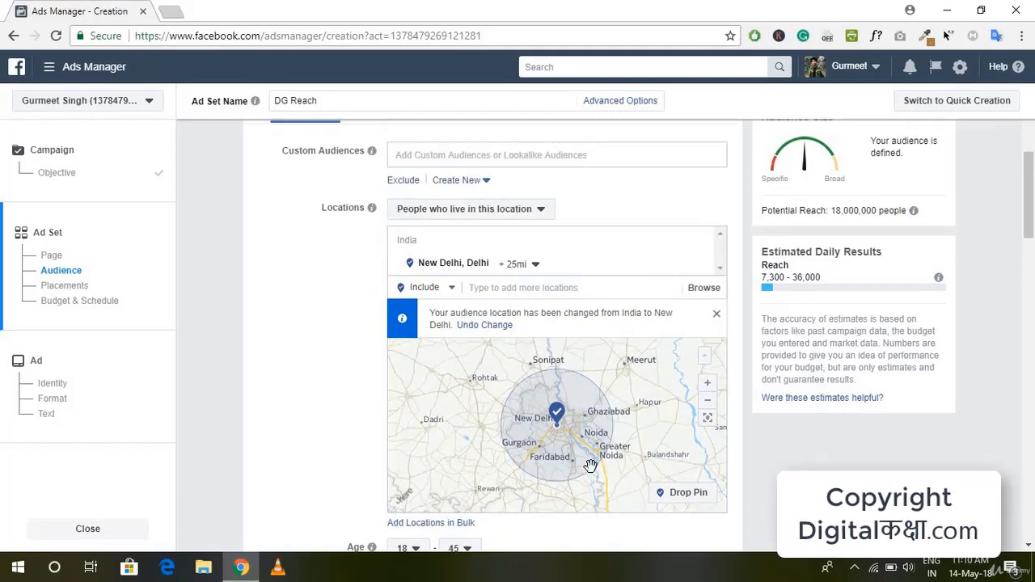
scroll(591, 465, down, 1)
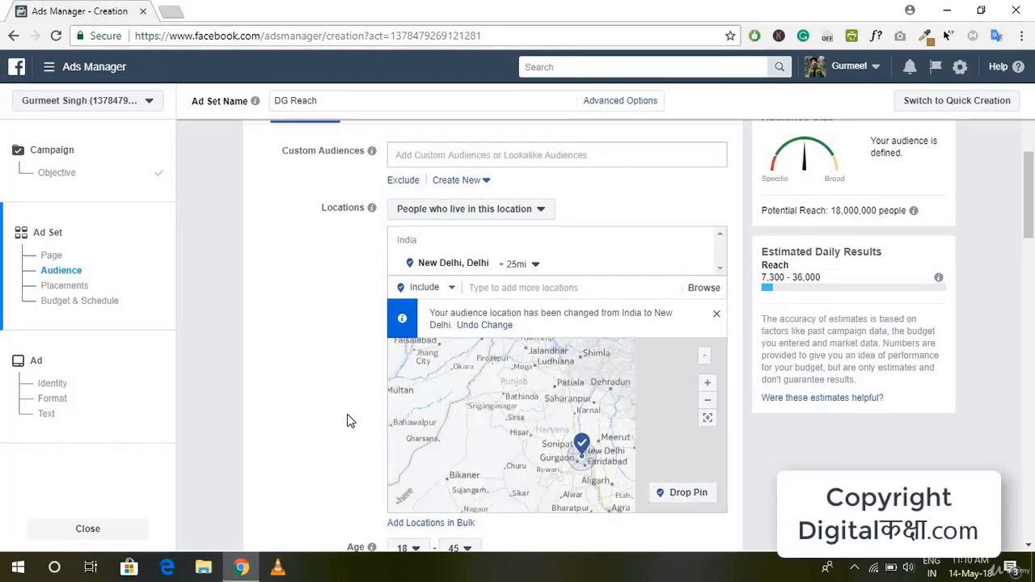
scroll(347, 418, down, 3)
click(405, 383)
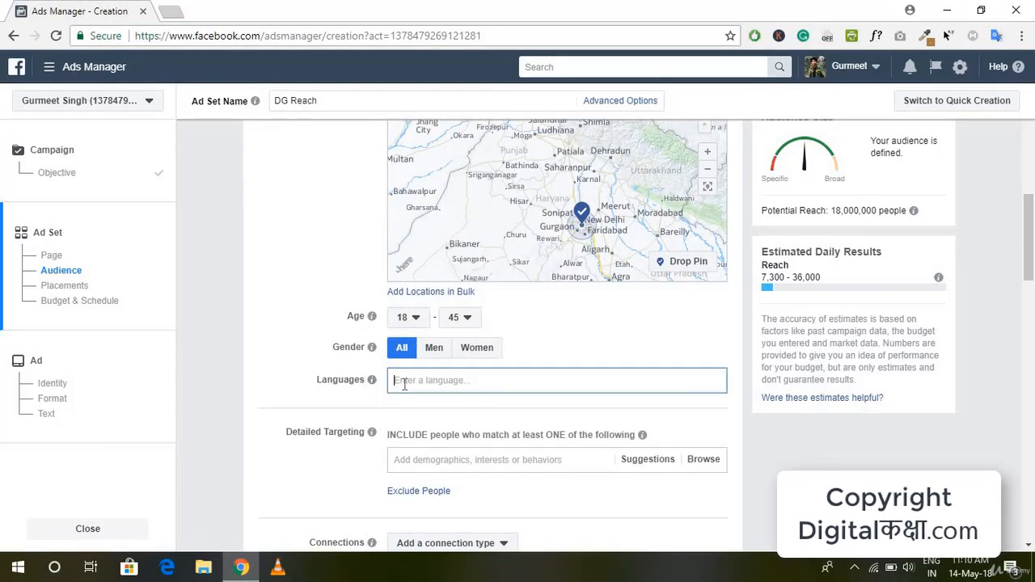
text(Hind)
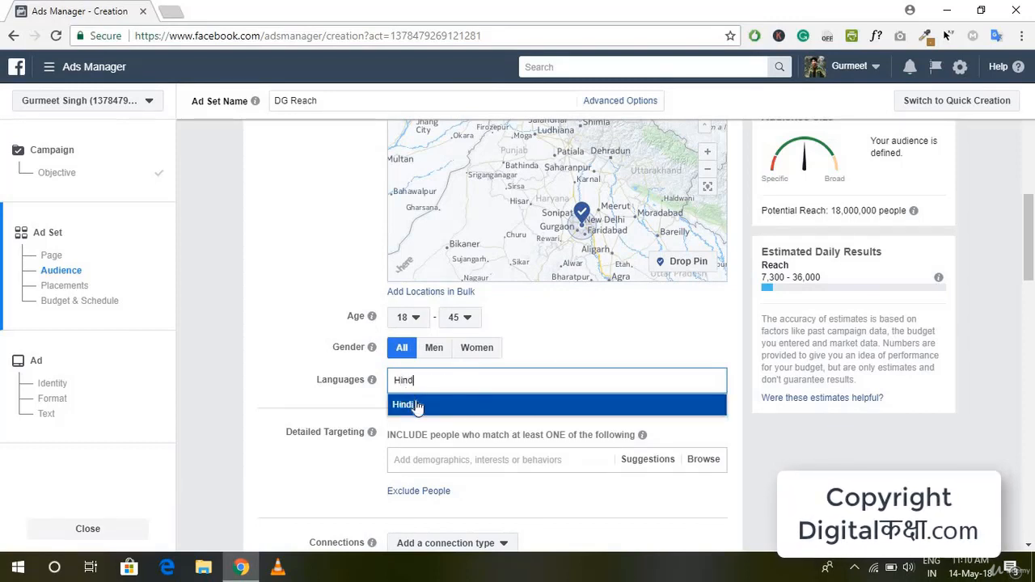
click(414, 404)
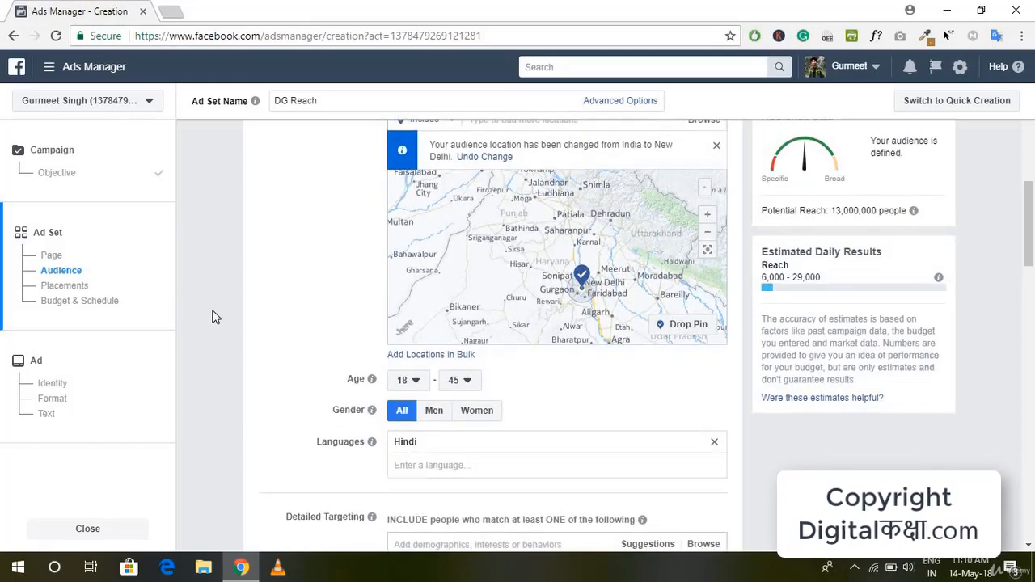
scroll(224, 306, up, 3)
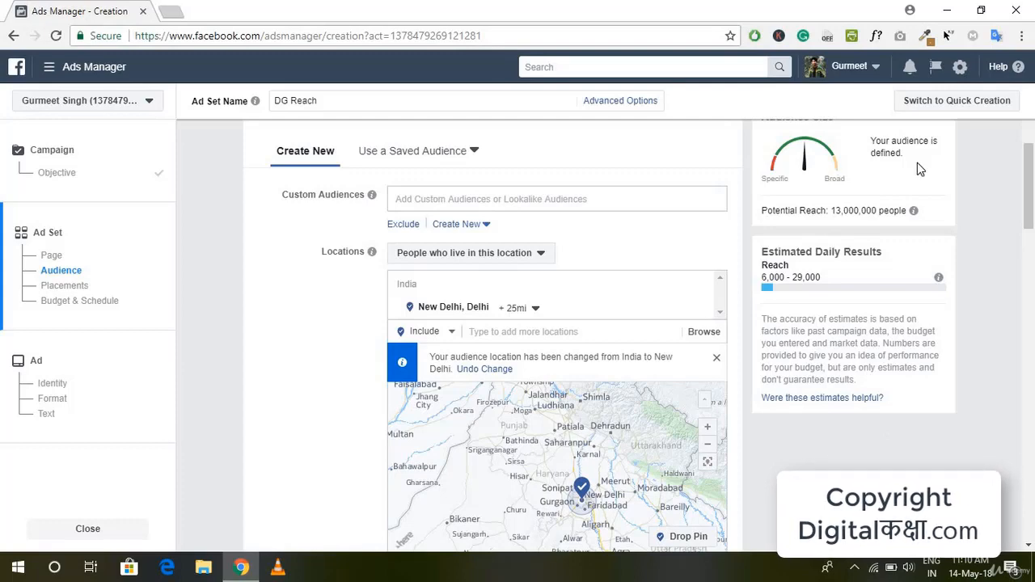
Step: Set the audience's connection type to exclude people who like your Page
scroll(850, 229, up, 1)
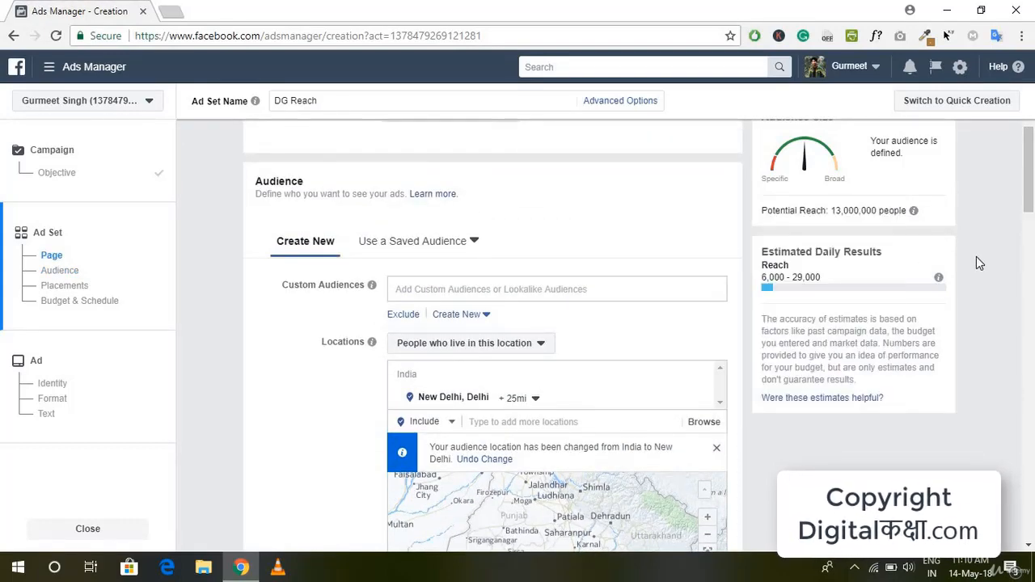
scroll(866, 440, down, 2)
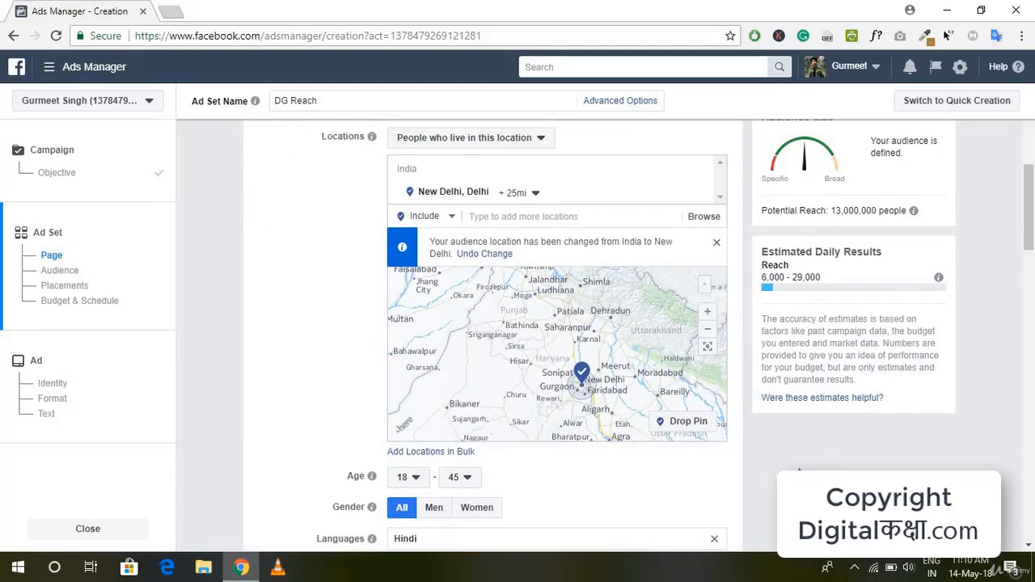
scroll(571, 364, up, 1)
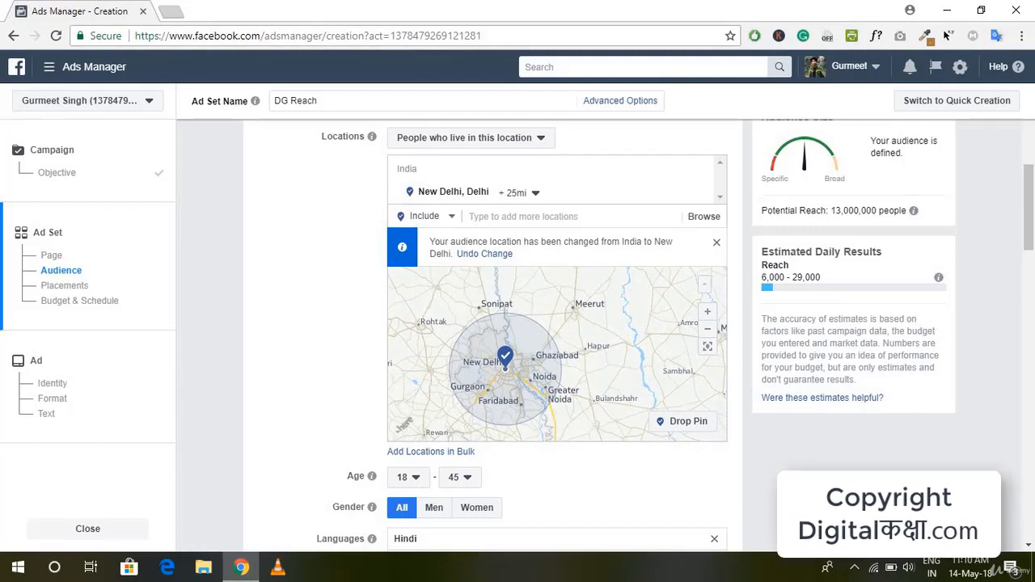
scroll(829, 464, down, 1)
scroll(829, 463, down, 5)
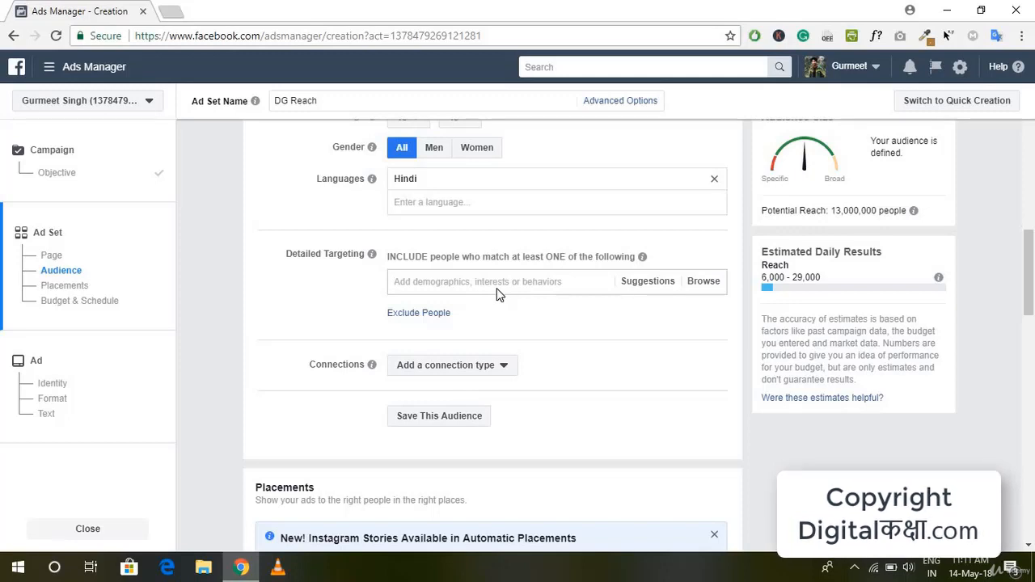
click(436, 373)
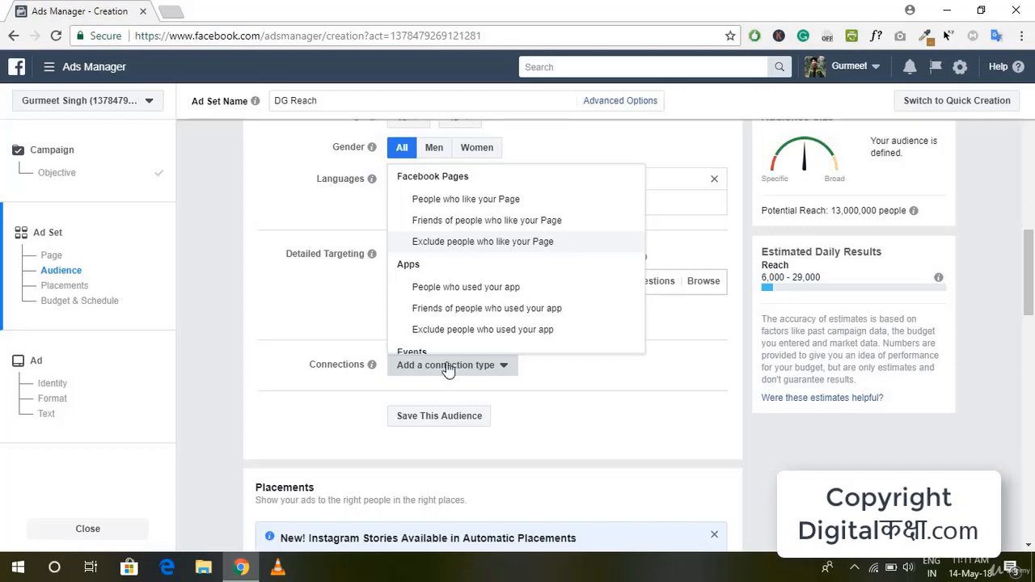
click(420, 379)
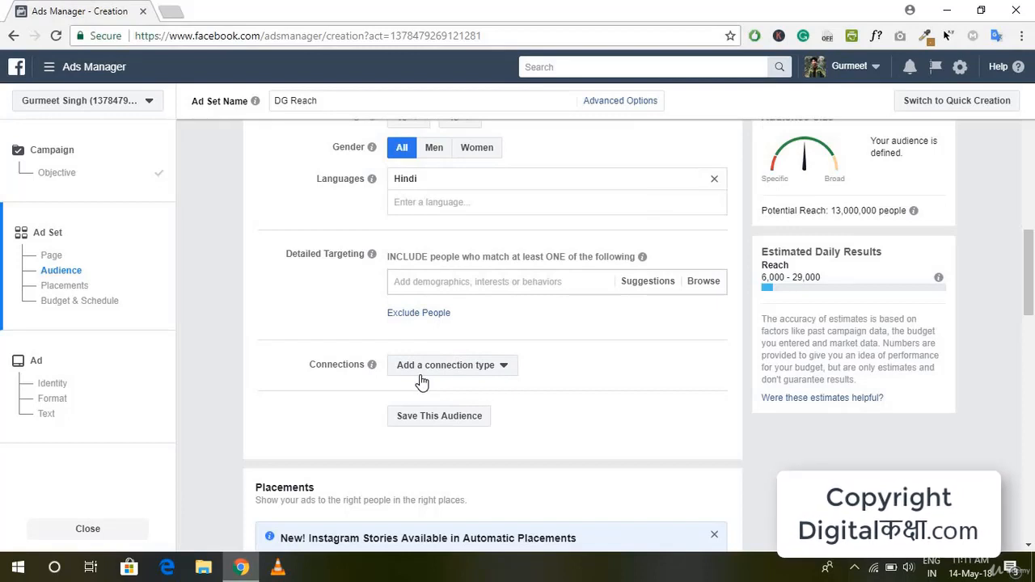
click(421, 377)
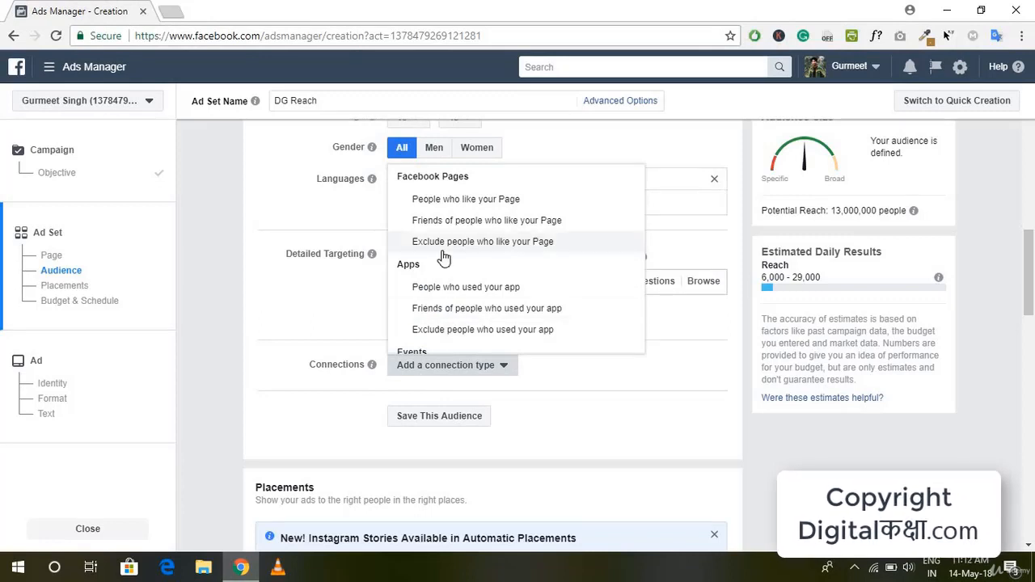
click(515, 242)
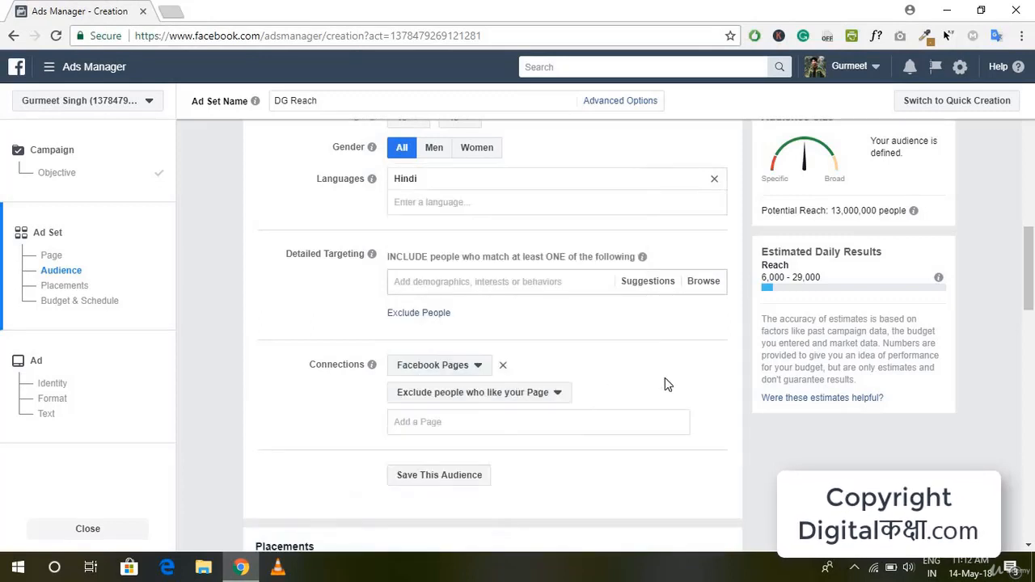
Step: Save the audience under the name New Delhi 18-45 Hindi Connection Not Already
scroll(664, 384, up, 1)
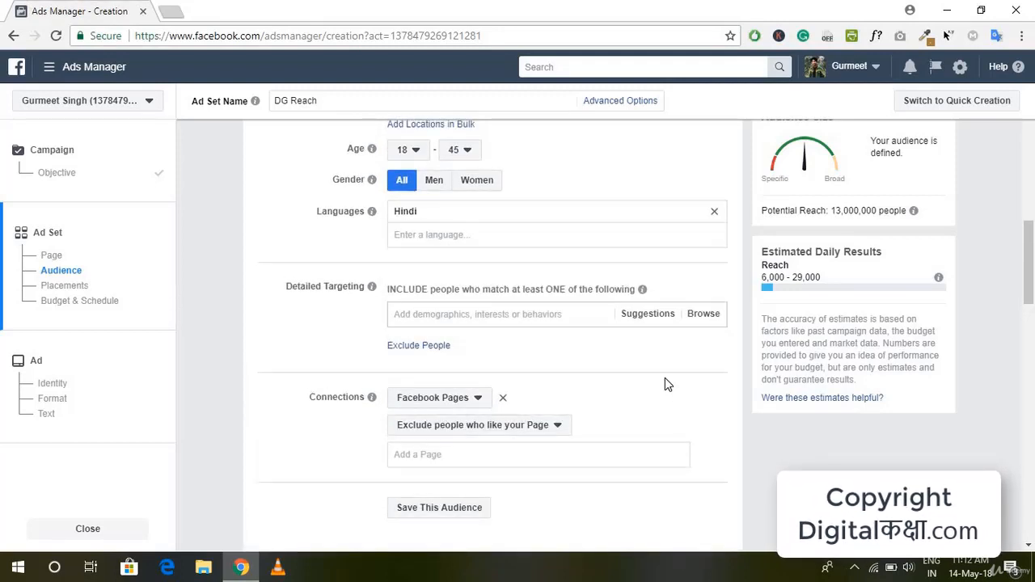
scroll(665, 384, down, 2)
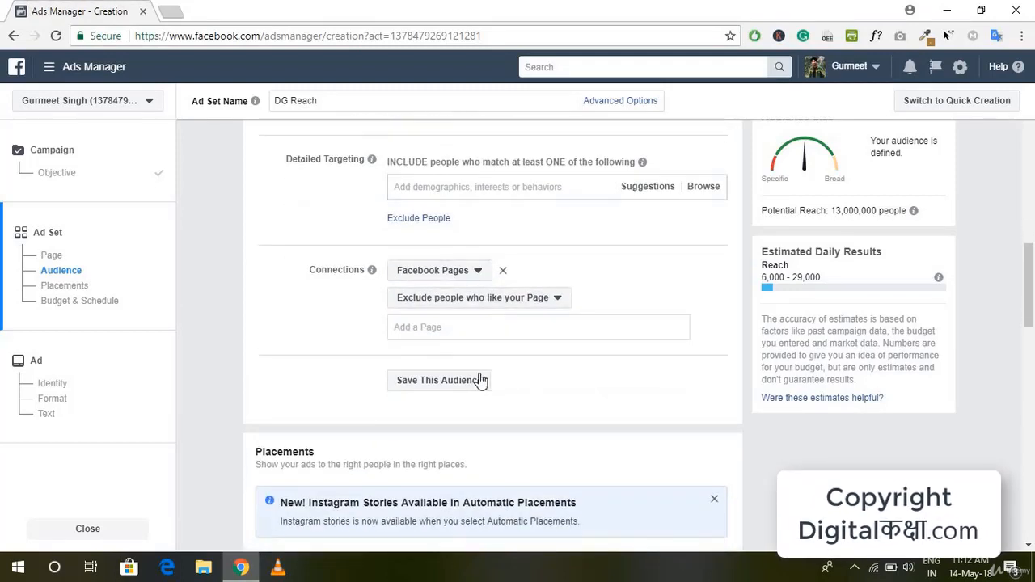
scroll(608, 376, up, 4)
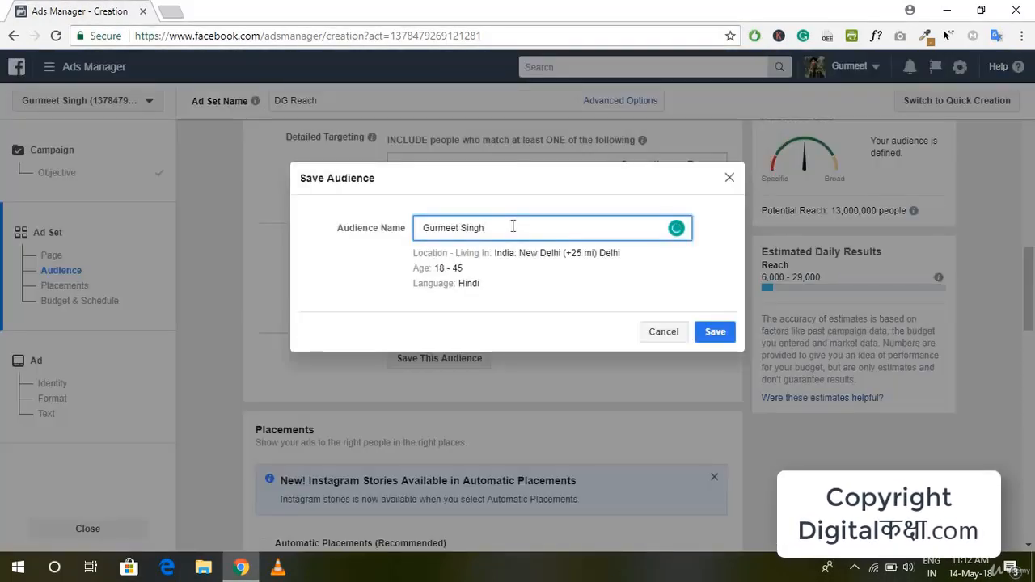
key(ctrl+a)
key(BackSpace)
text(New Delhi 18-45 Hindi)
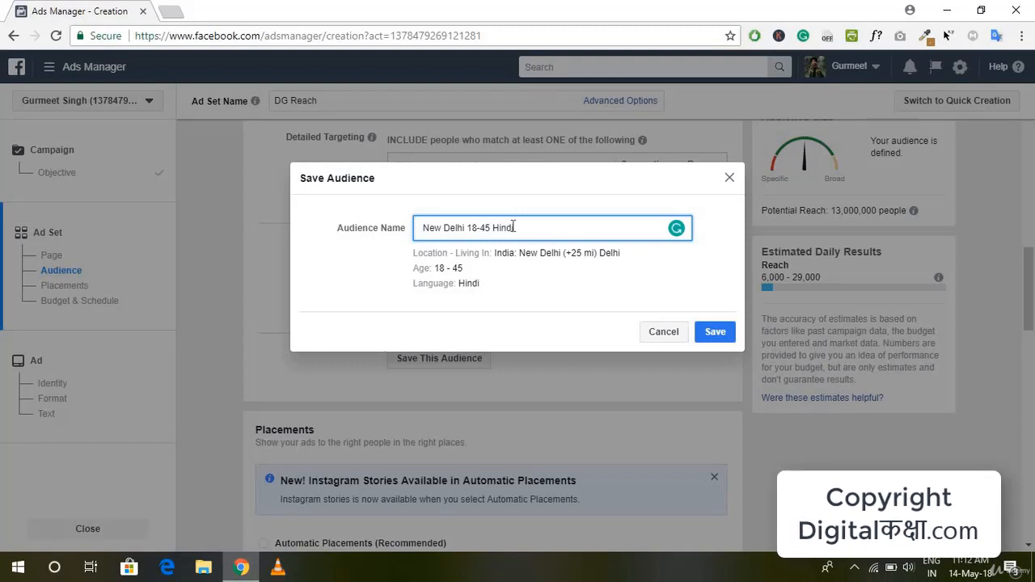
text( Connection Not Already)
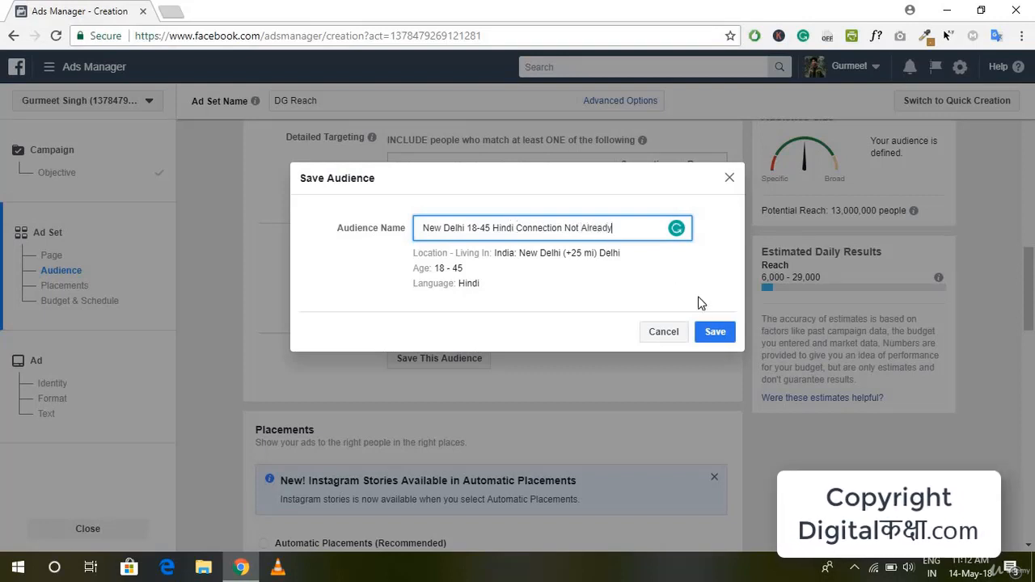
click(717, 333)
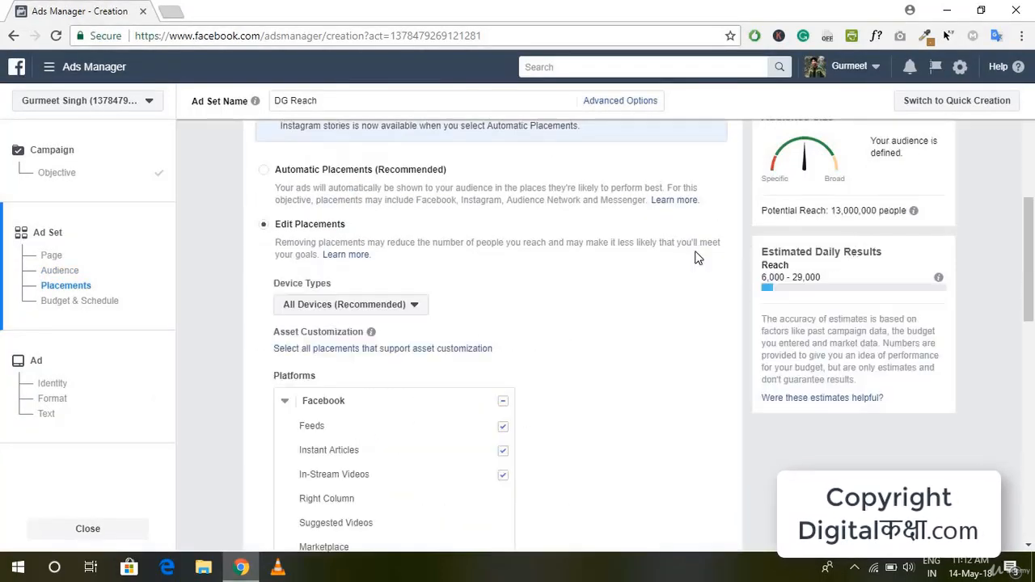
Step: Compare automatic placements with the editable placements offered for Facebook, Instagram, Audience Network and Messenger
scroll(426, 429, up, 4)
scroll(364, 252, down, 2)
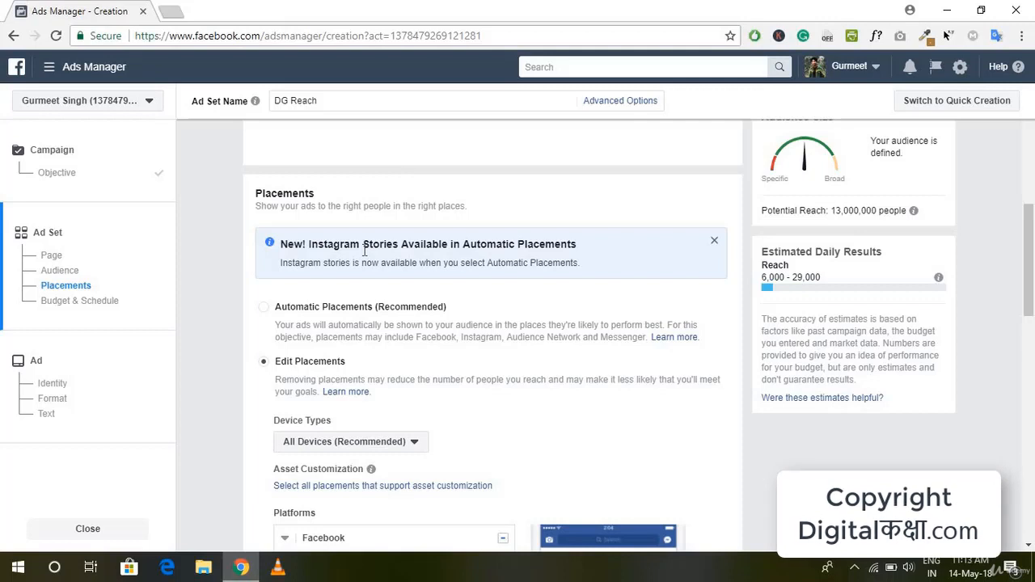
scroll(364, 250, down, 1)
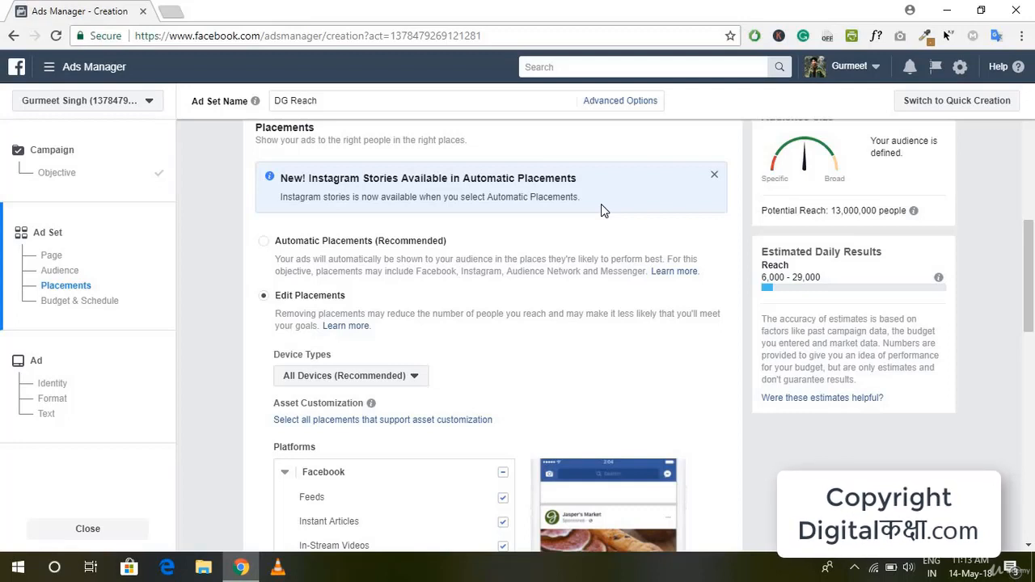
click(321, 242)
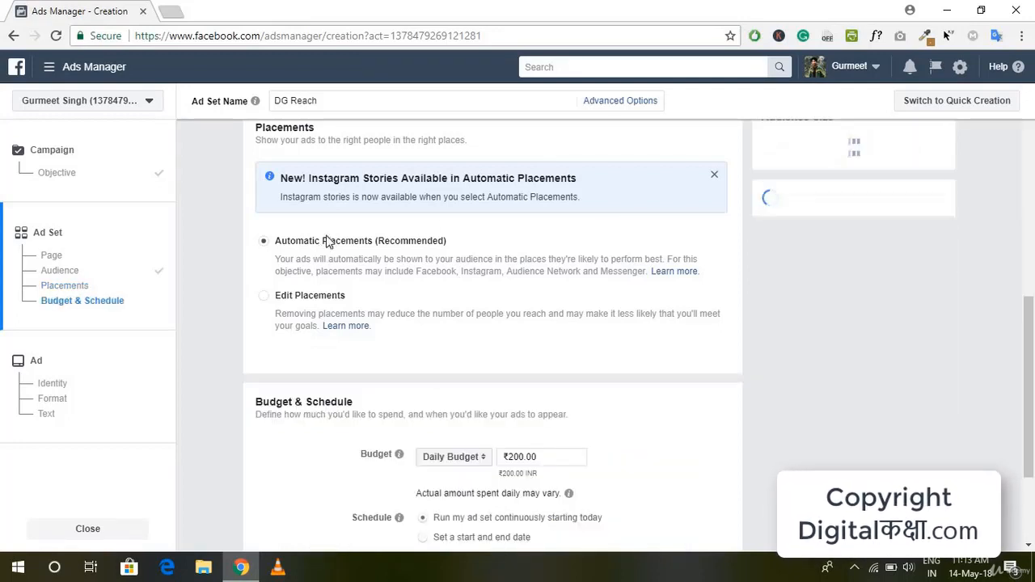
click(315, 299)
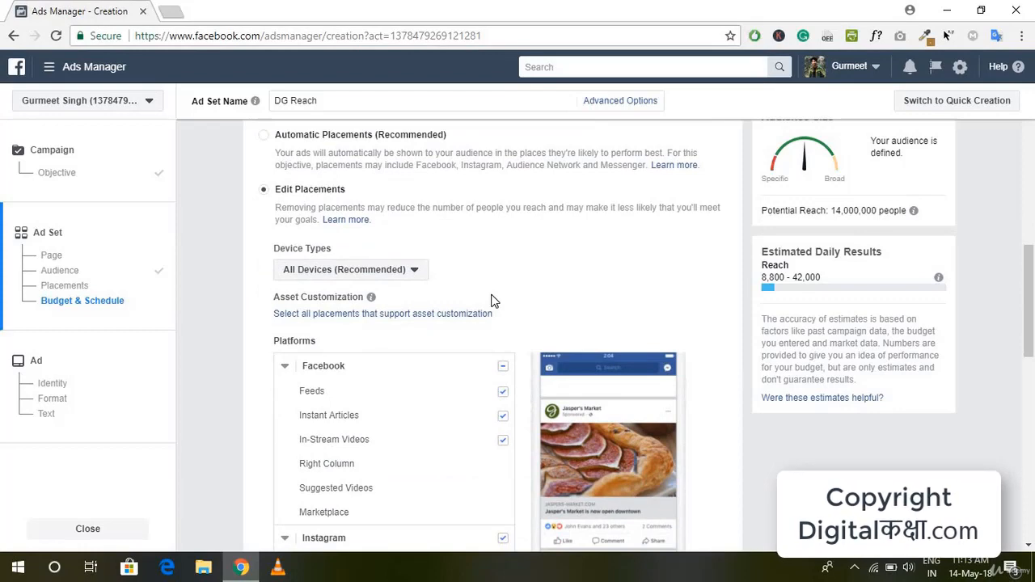
scroll(493, 300, down, 2)
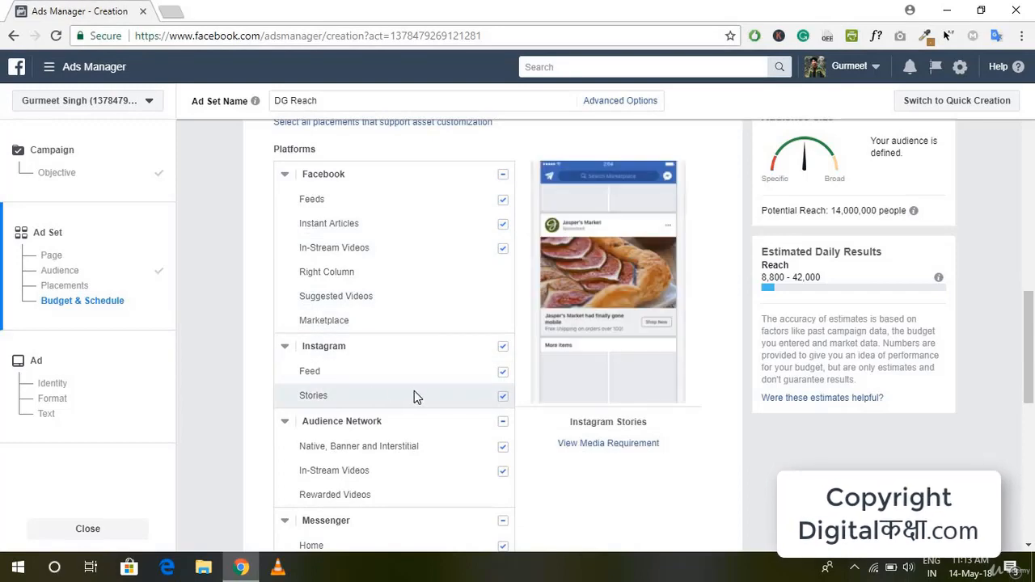
scroll(453, 259, up, 2)
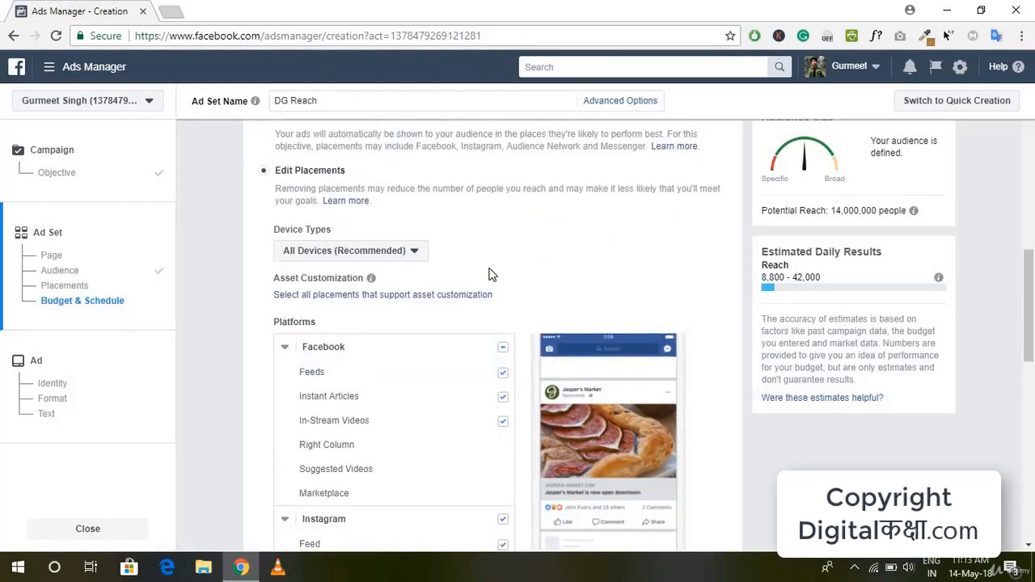
scroll(485, 291, down, 2)
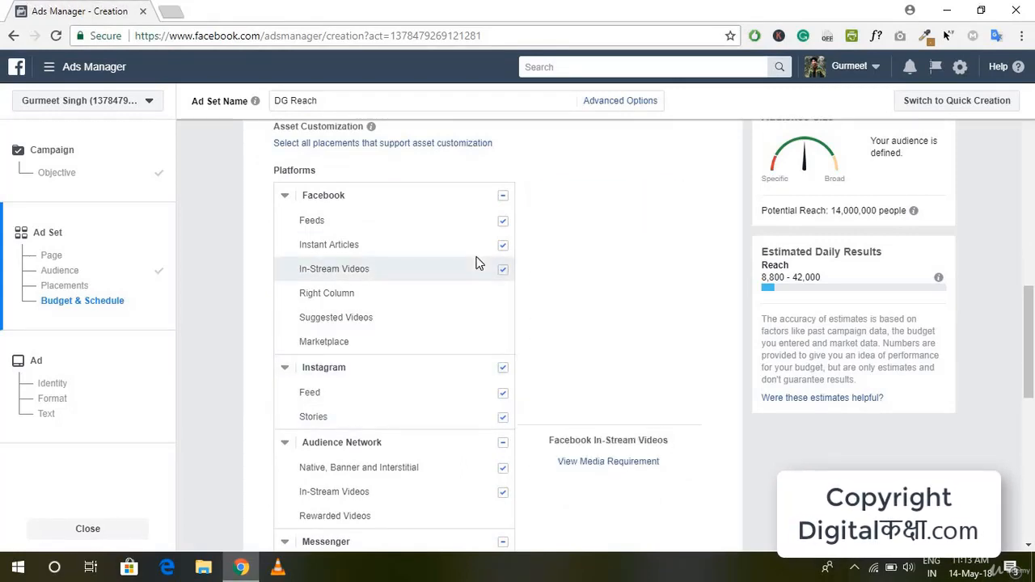
scroll(477, 263, up, 1)
scroll(477, 263, up, 3)
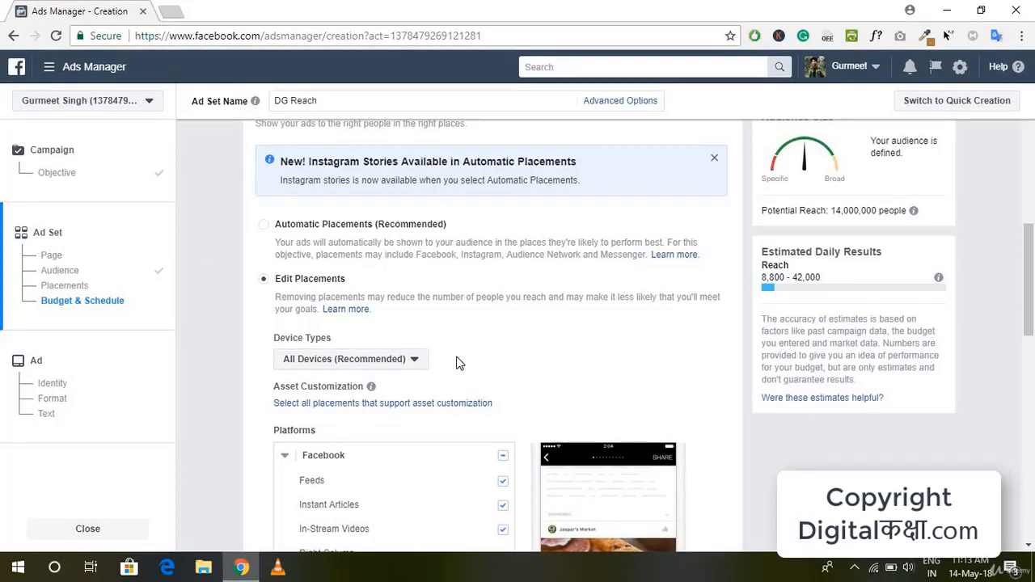
scroll(602, 183, down, 5)
scroll(482, 411, up, 10)
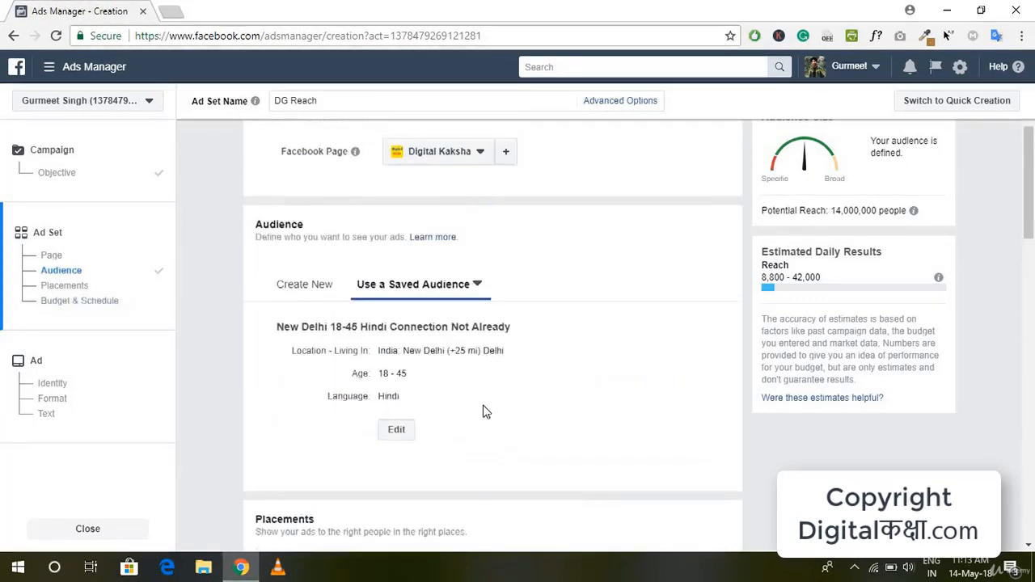
Step: Choose automatic placements for the ad set
scroll(434, 350, down, 4)
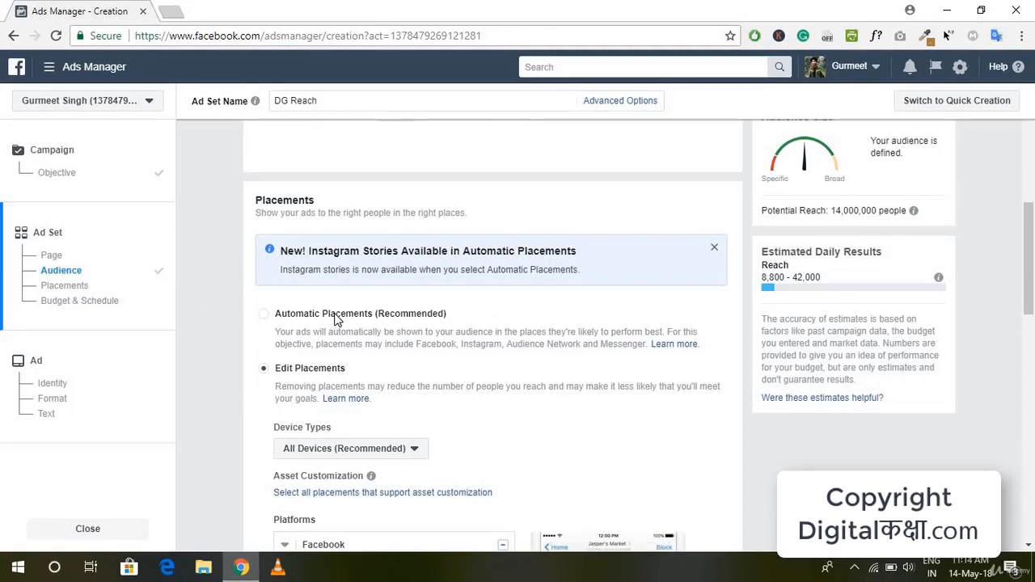
click(338, 319)
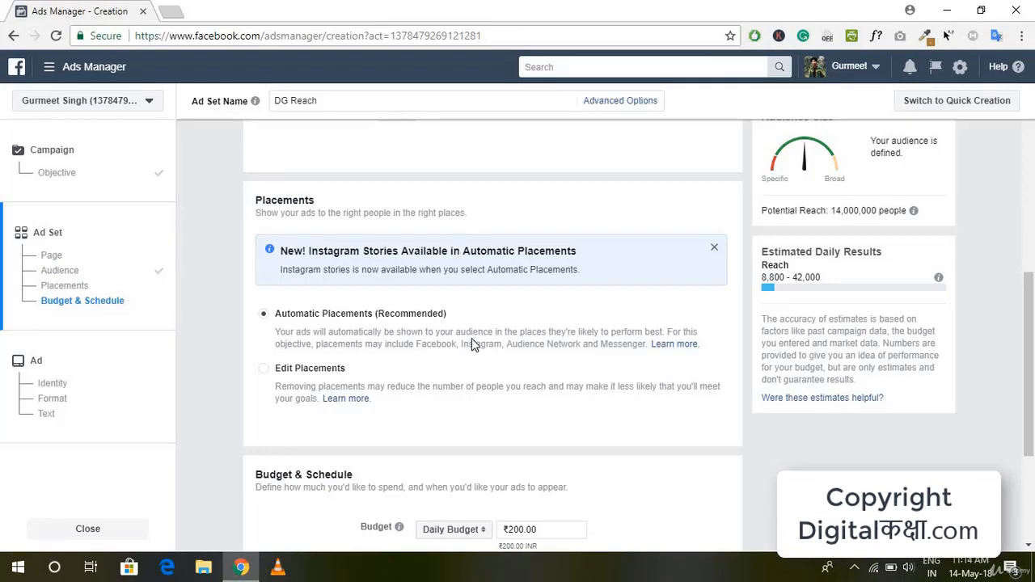
Step: Set the ad set's daily budget to ₹100
scroll(472, 340, down, 1)
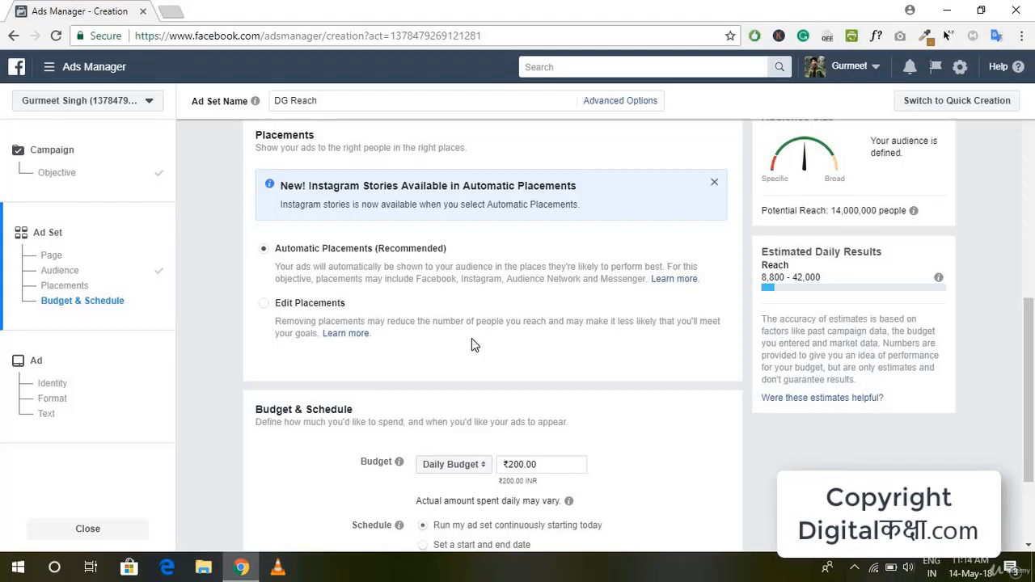
scroll(477, 323, down, 2)
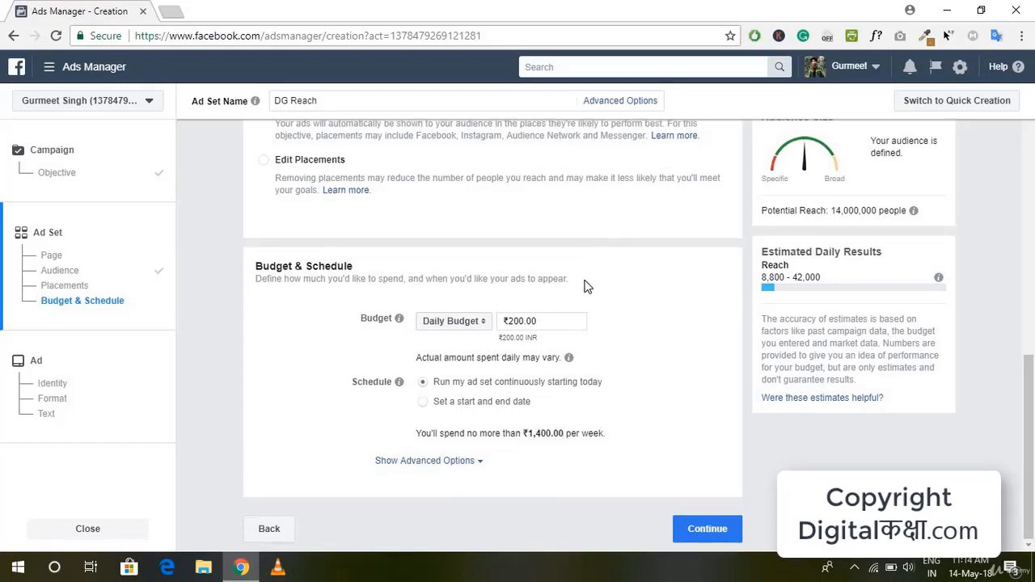
click(544, 322)
key(ctrl+a)
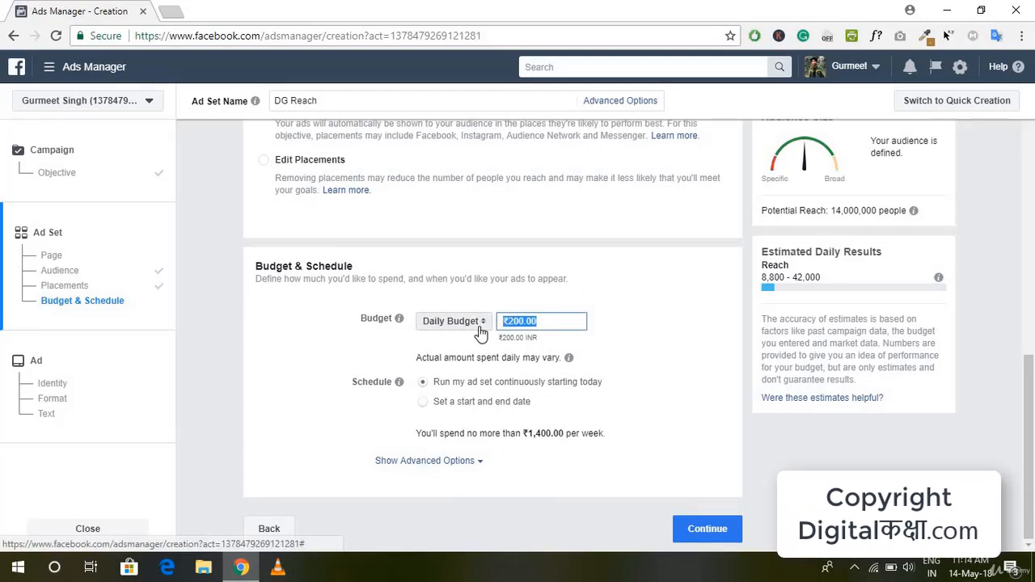
key(BackSpace)
text(100)
Step: Try a lifetime budget for the ad set, start entering its amount, and return to a daily budget
click(475, 325)
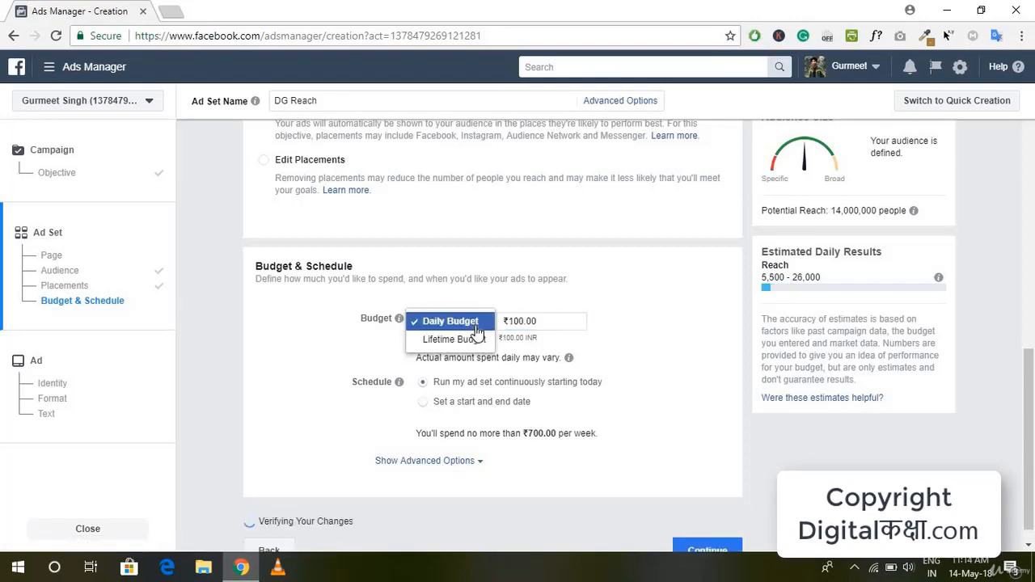
click(473, 343)
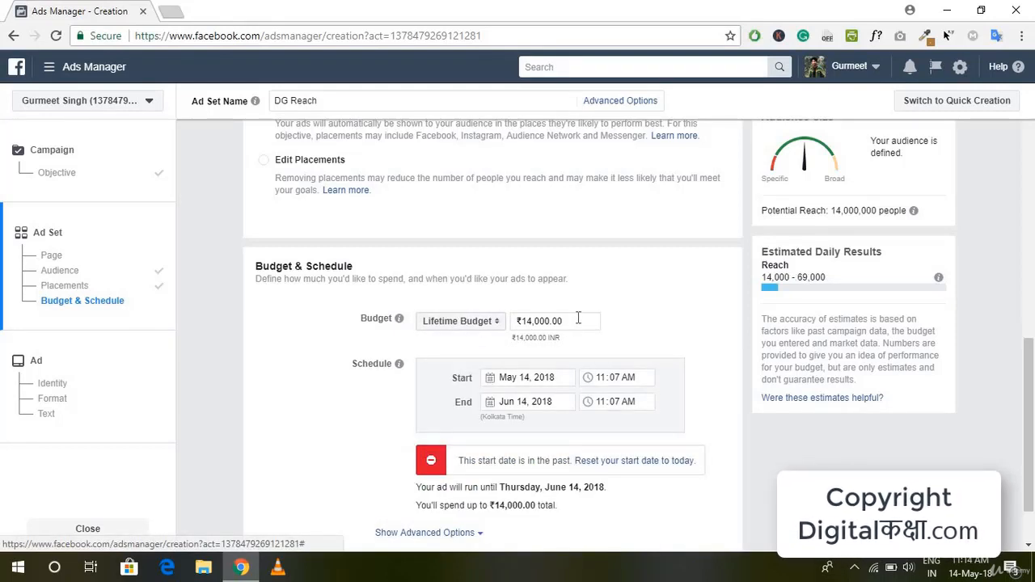
drag(578, 320, 516, 321)
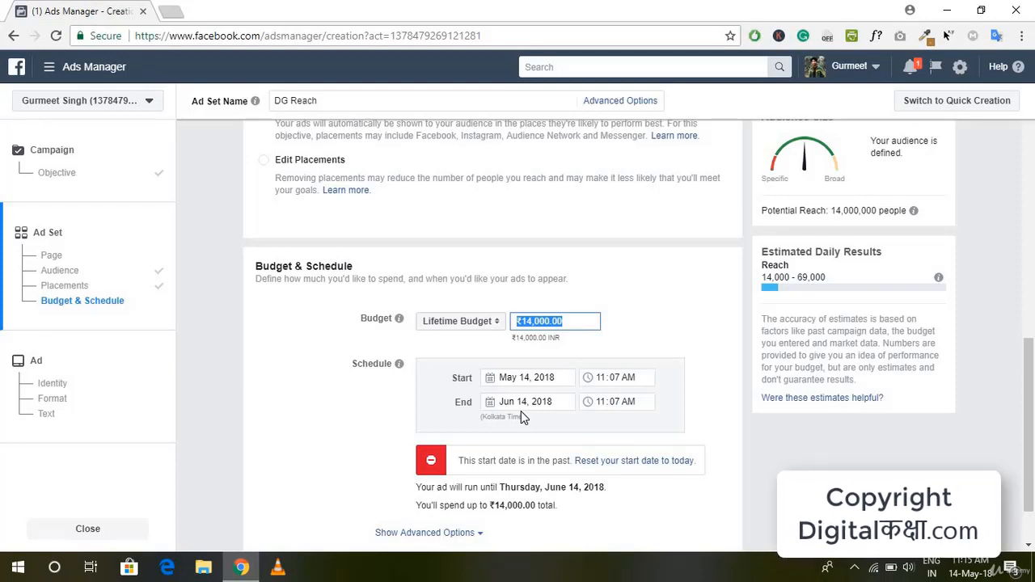
key(BackSpace)
text(2)
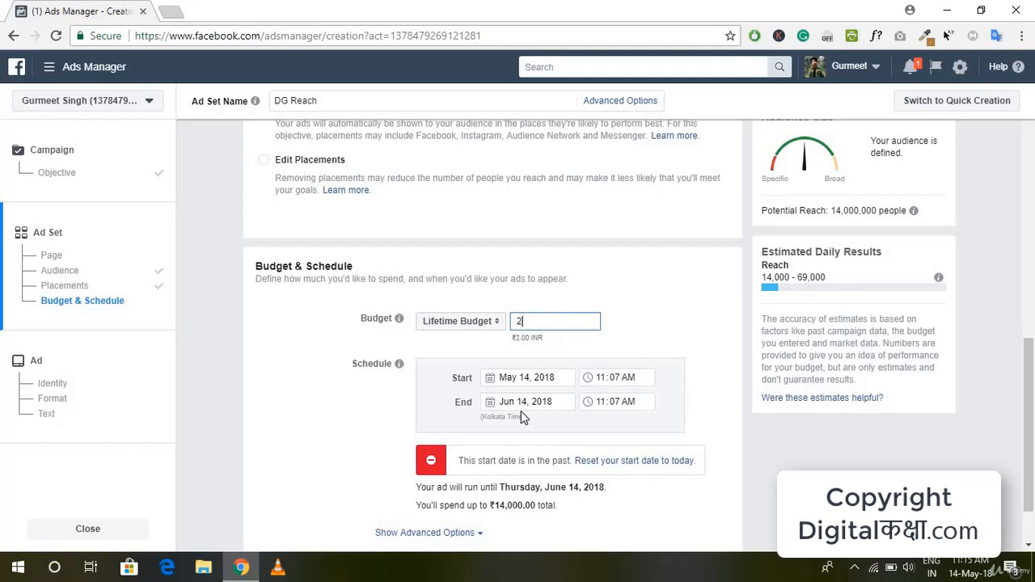
click(477, 325)
click(465, 304)
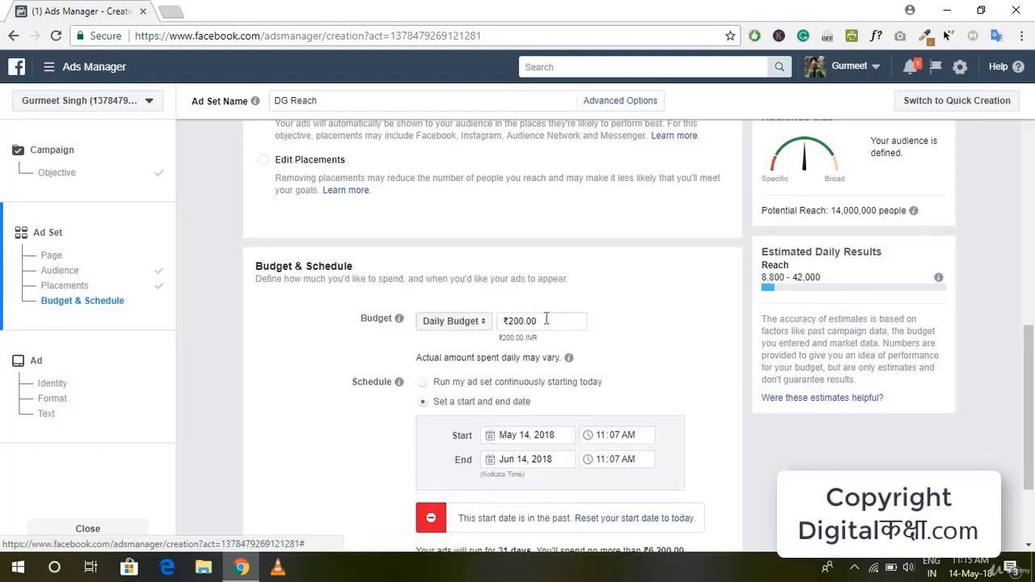
Step: Set the daily budget to ₹100 and have the ad set run continuously starting today
click(547, 321)
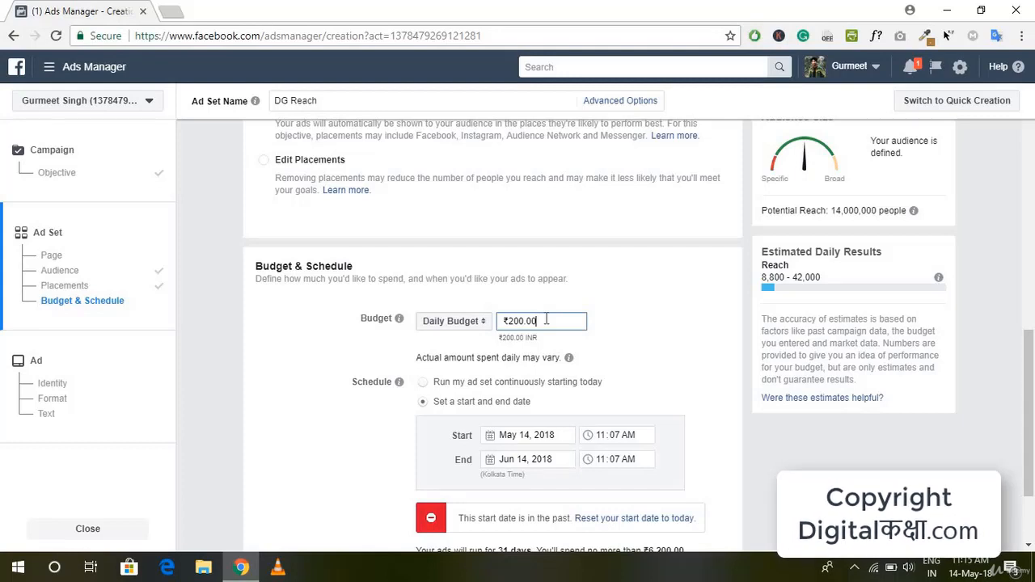
drag(546, 320, 494, 324)
text(100)
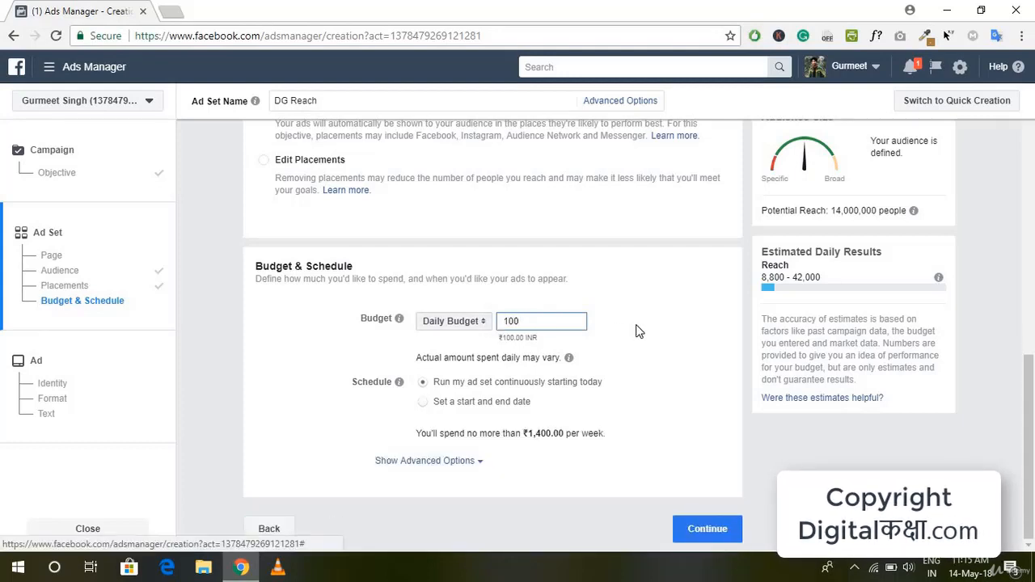
Step: Switch the ad set schedule to a start and end date and set the start time to 6:00 AM
click(638, 331)
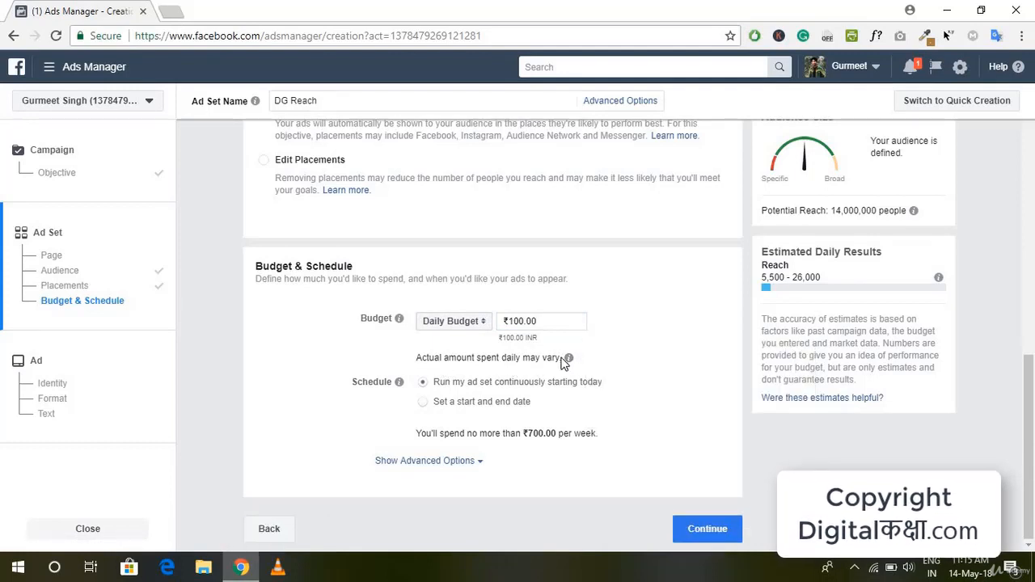
mouse_move(572, 365)
click(462, 404)
scroll(552, 433, down, 2)
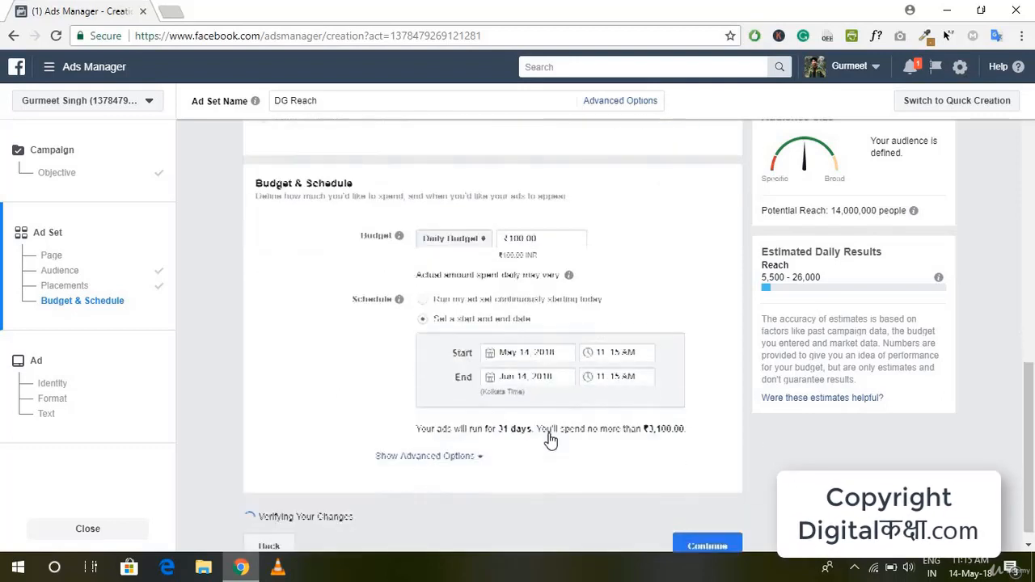
click(530, 335)
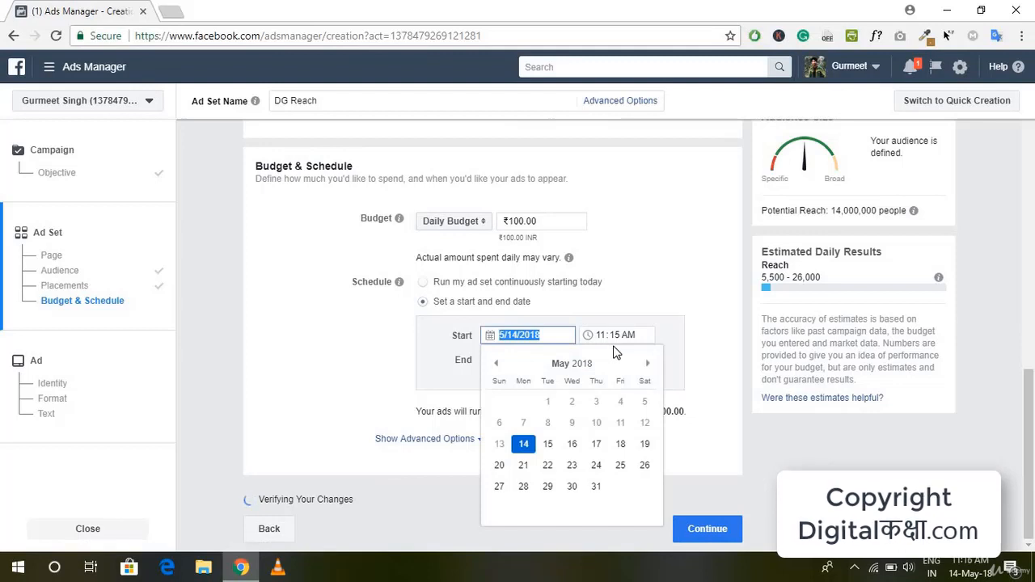
click(629, 364)
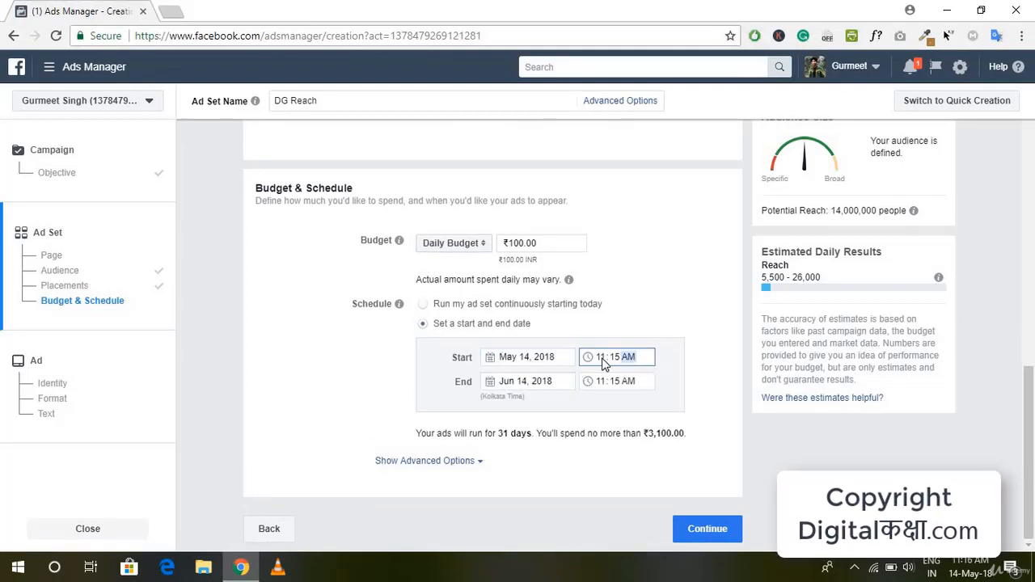
click(604, 360)
click(602, 364)
text(600)
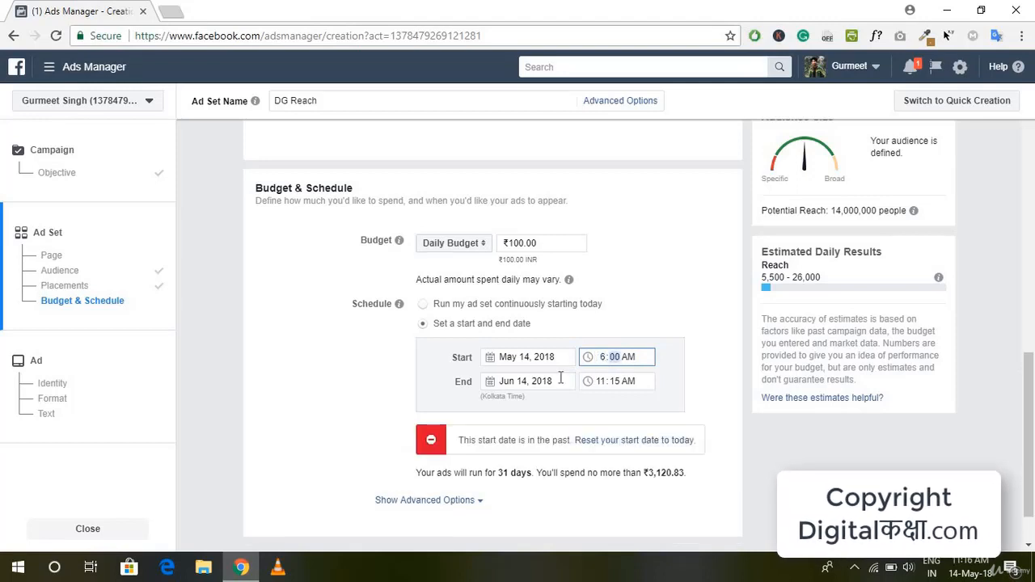
Step: Set the schedule's end to June 16, 2018 at 6:00 PM
click(528, 384)
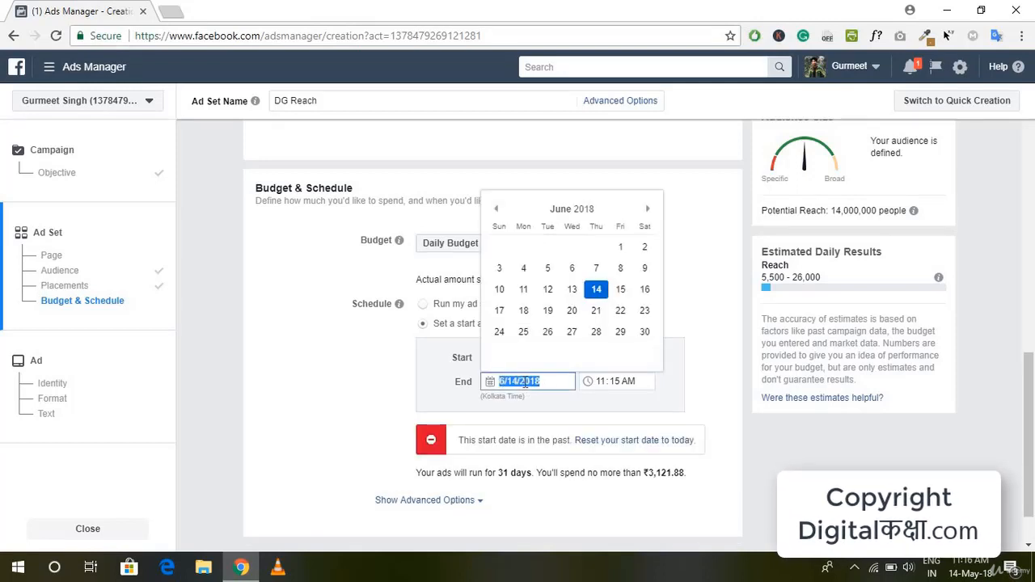
click(645, 289)
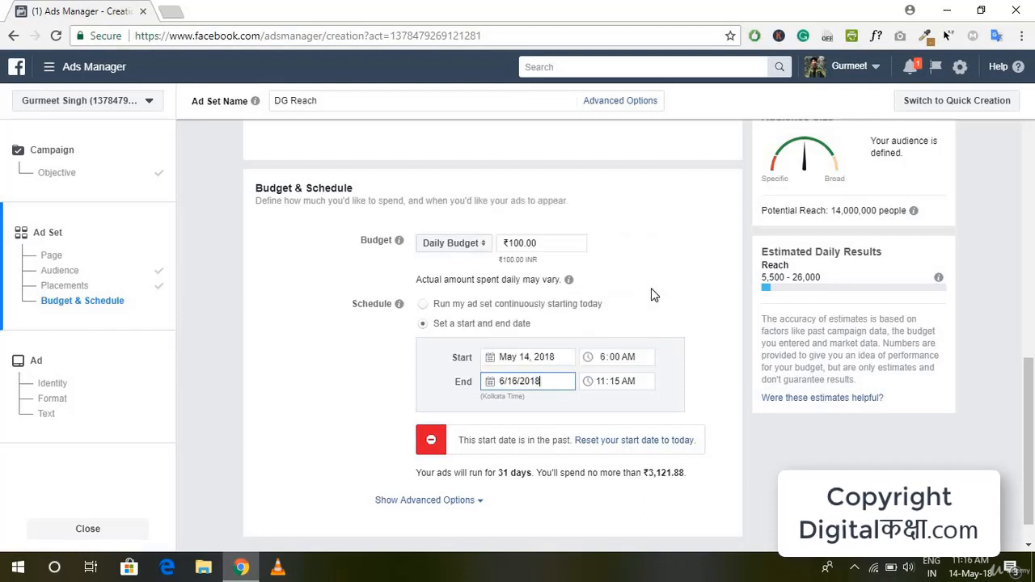
click(605, 385)
text(6)
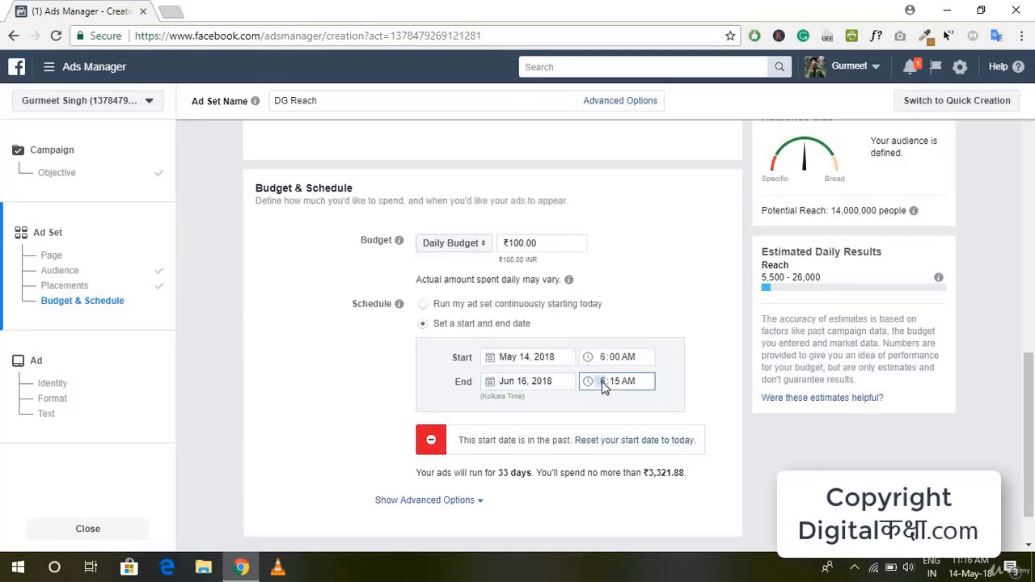
key(Tab)
text(00p)
Step: Change the schedule's start time to 6:00 PM
click(632, 358)
text(p)
click(650, 327)
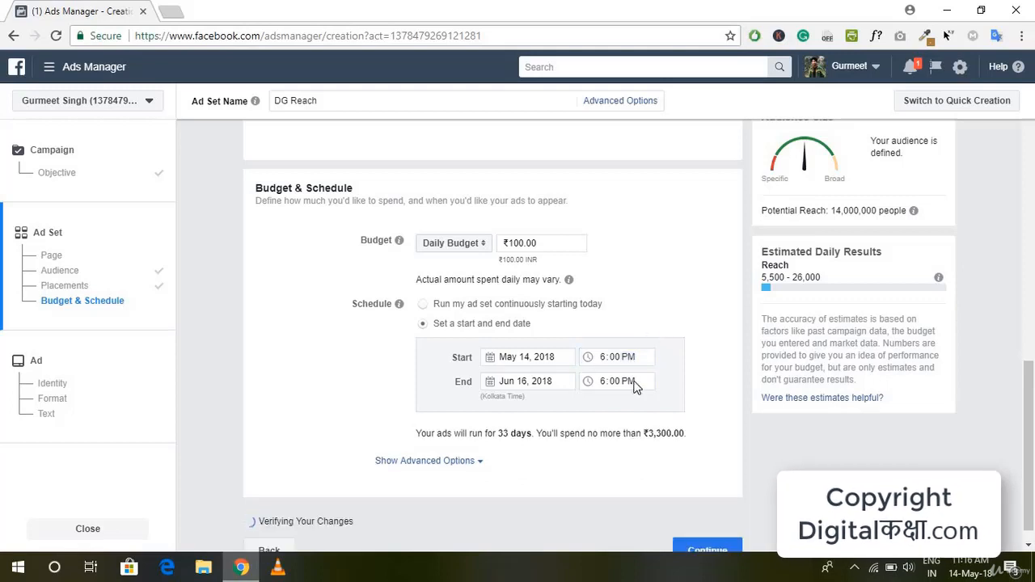
Step: Change the schedule's end date to May 16, 2018
click(530, 381)
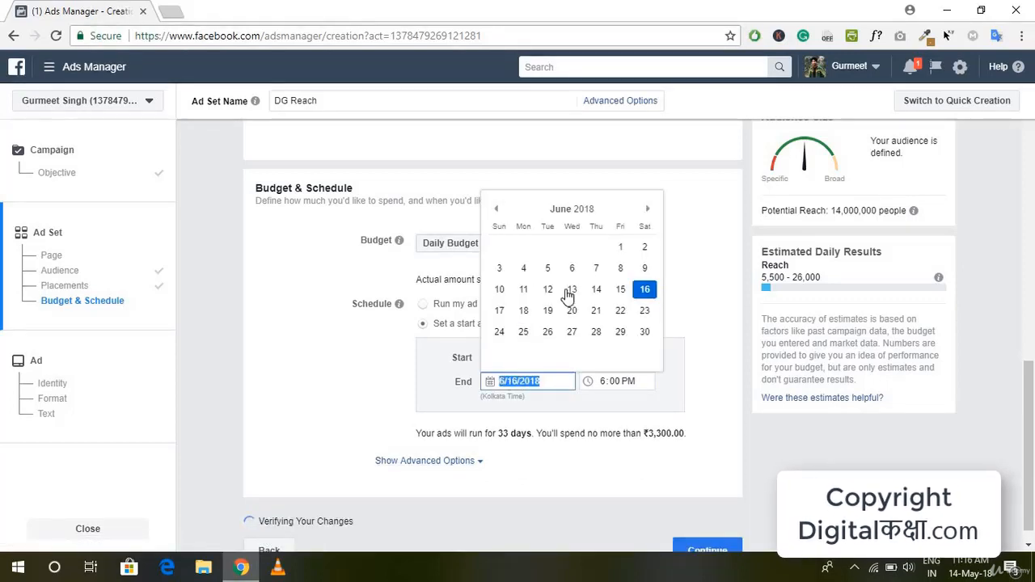
click(497, 208)
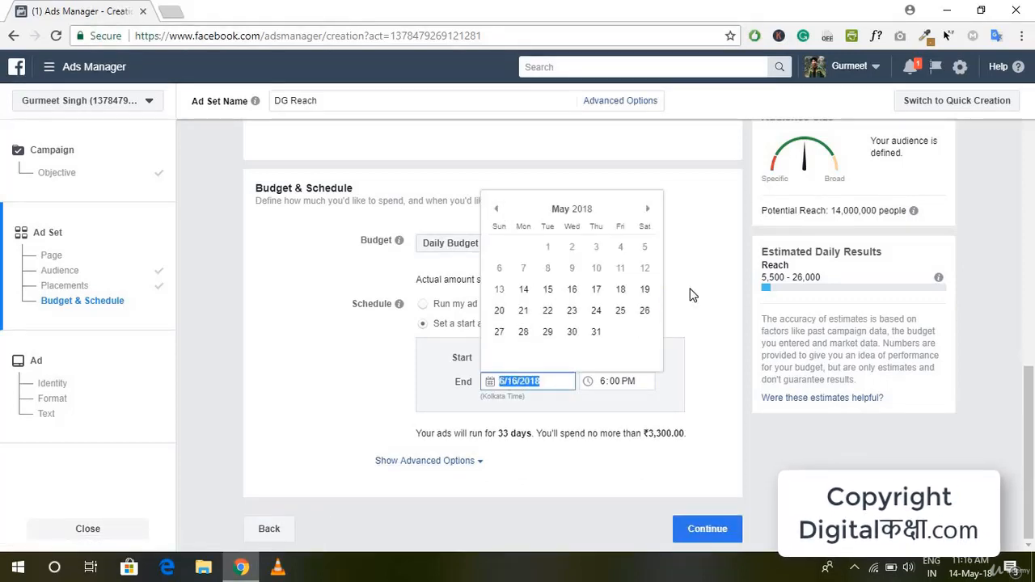
click(569, 291)
click(610, 404)
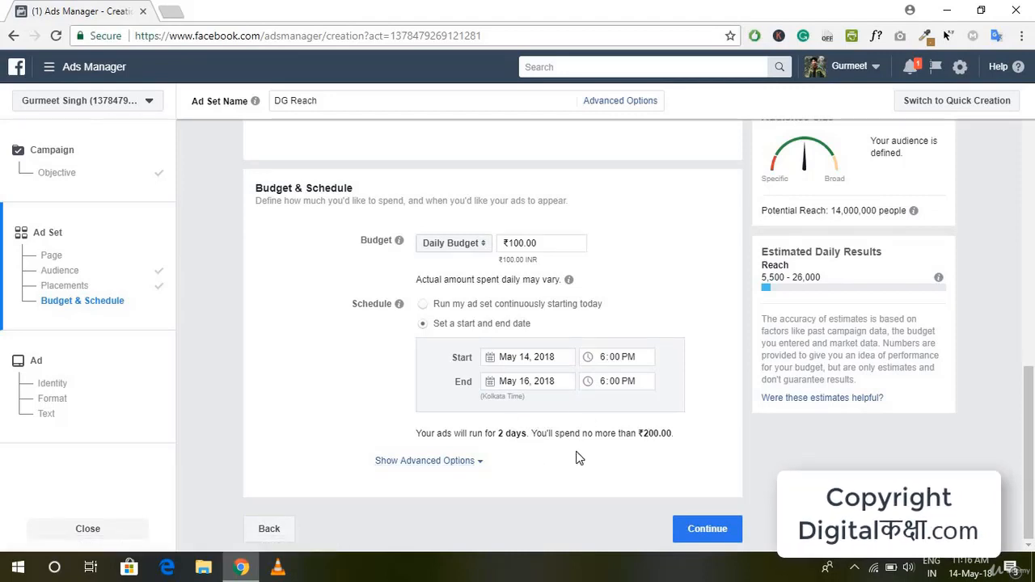
Step: Examine the advanced budget options for delivery optimization, frequency cap, bid strategy, ad scheduling and delivery type, and hide them again
click(474, 464)
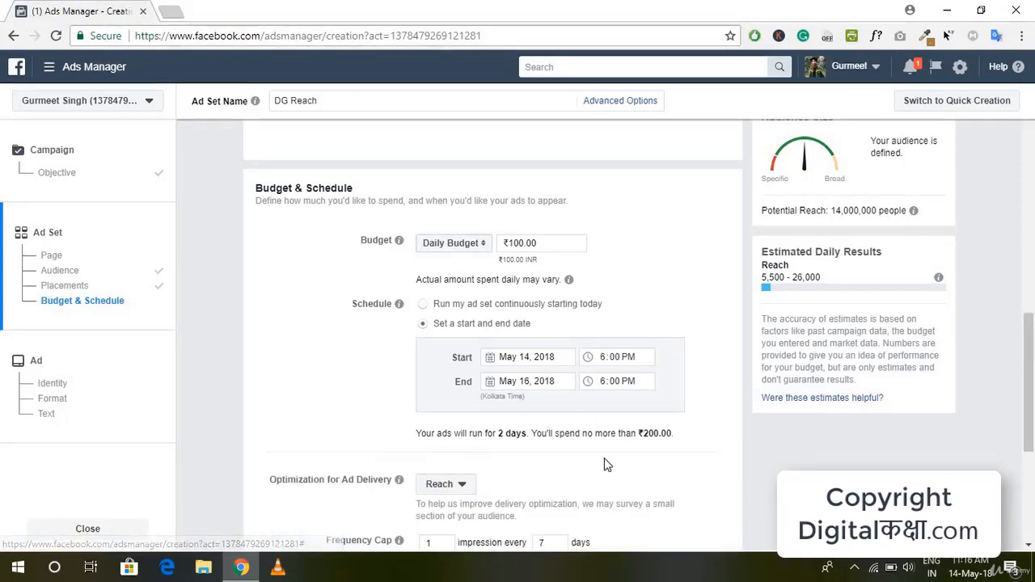
scroll(606, 467, down, 1)
scroll(607, 466, down, 1)
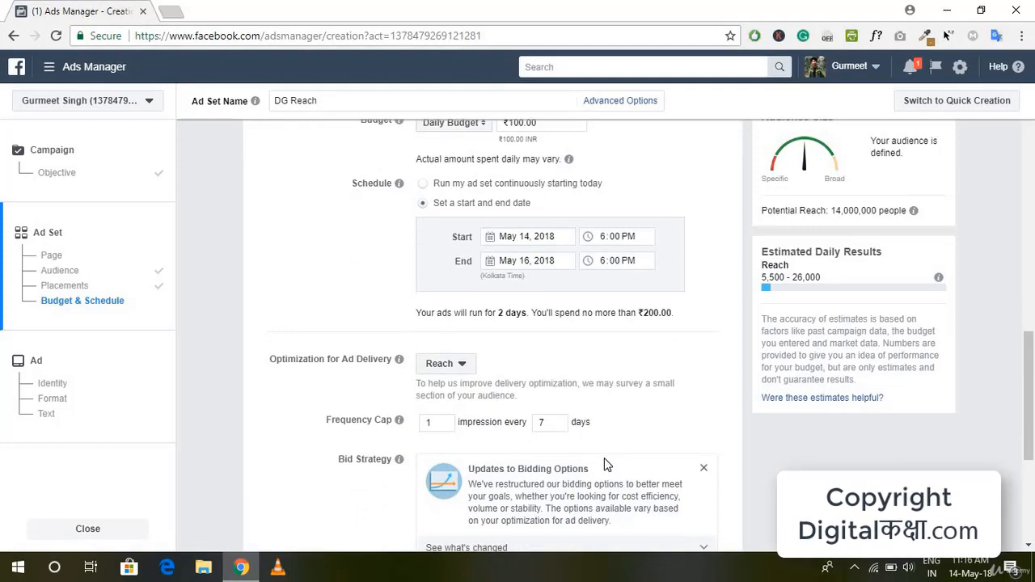
scroll(606, 465, down, 1)
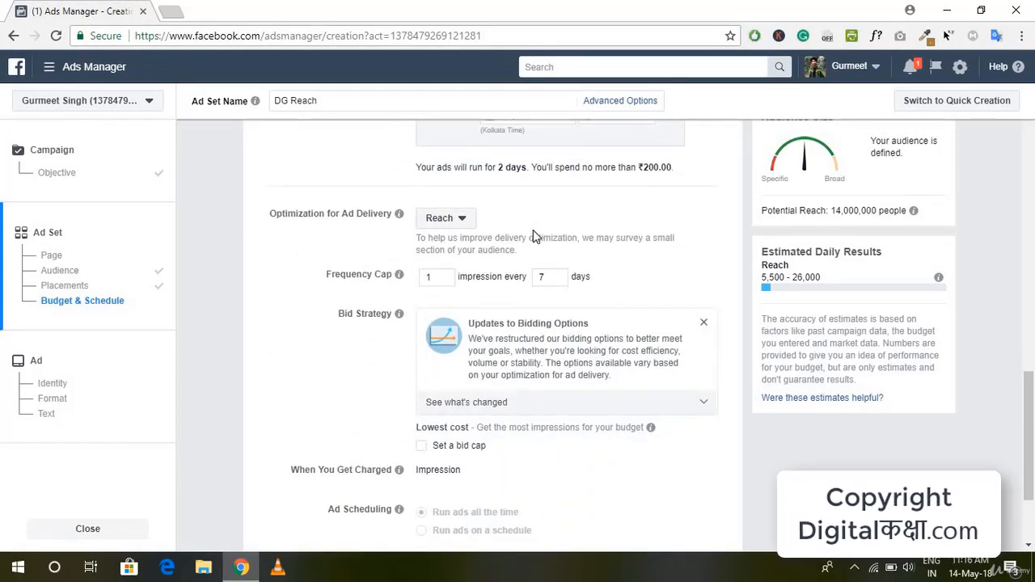
click(431, 219)
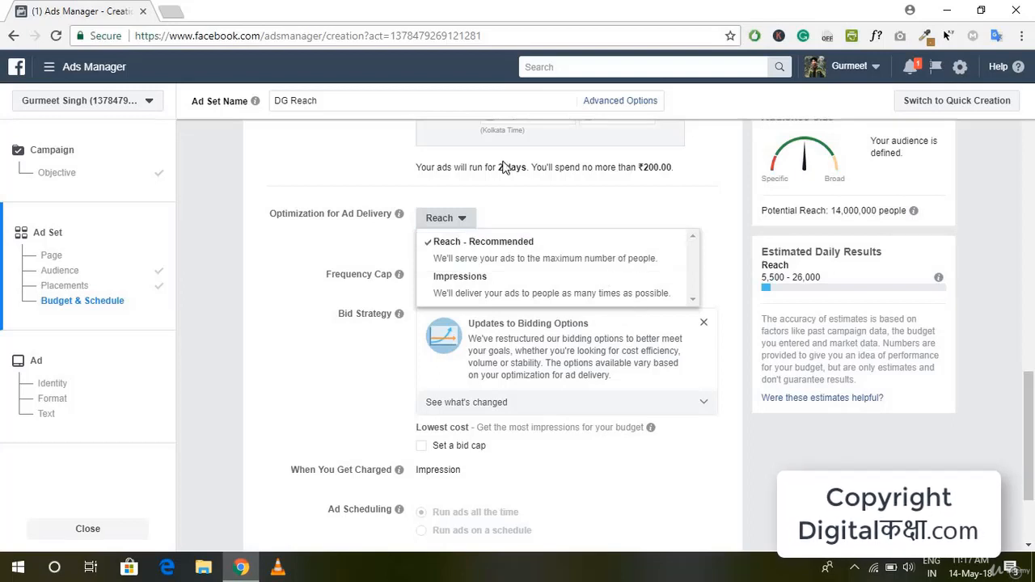
click(461, 220)
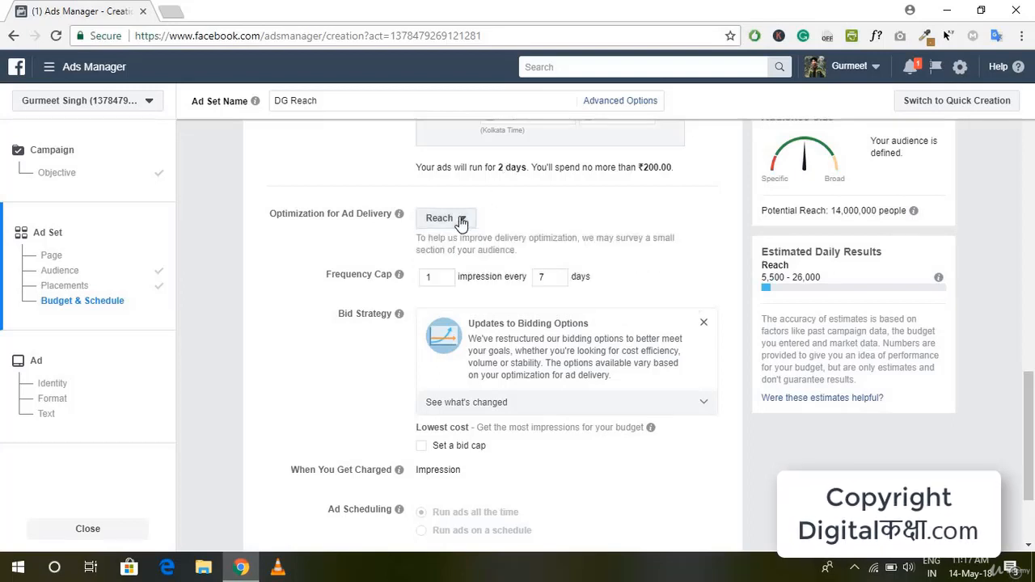
scroll(683, 304, down, 1)
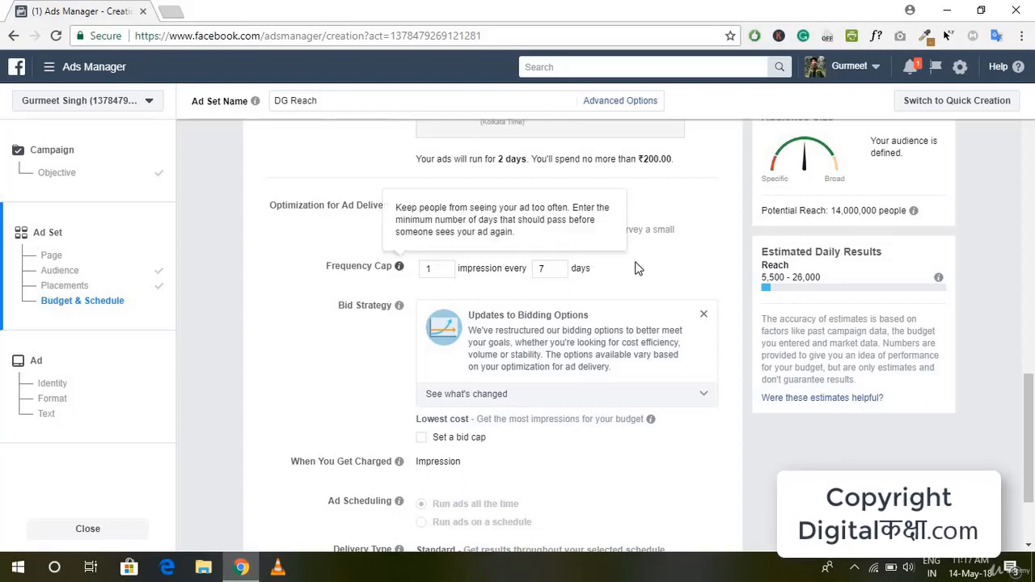
scroll(660, 263, down, 1)
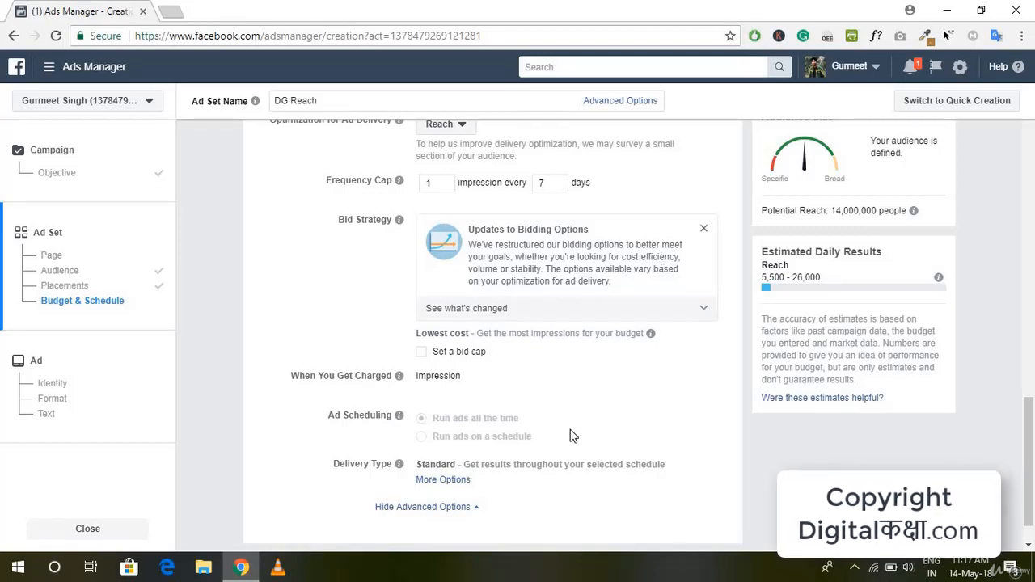
scroll(569, 436, down, 1)
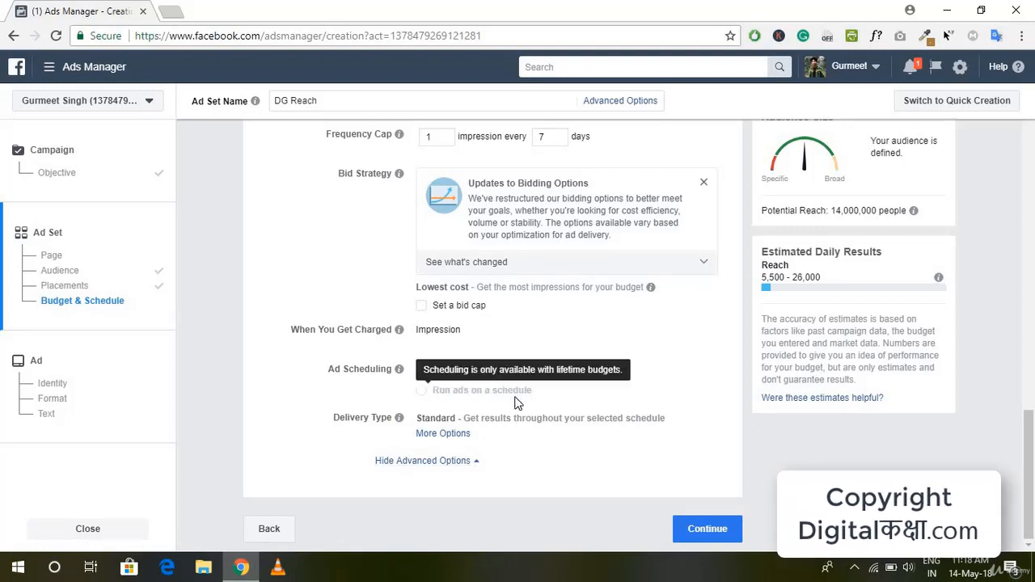
scroll(473, 347, up, 3)
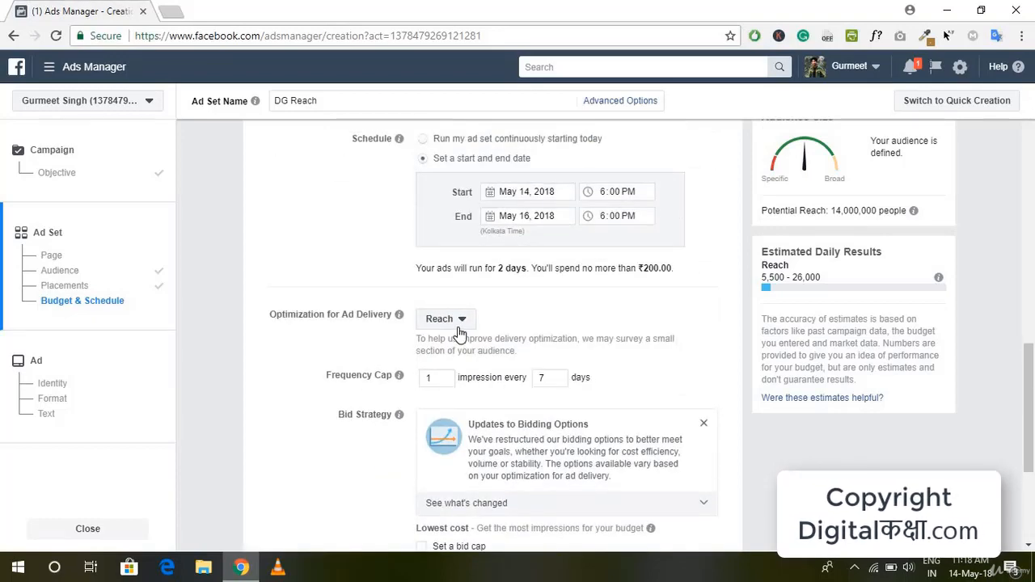
scroll(623, 406, down, 3)
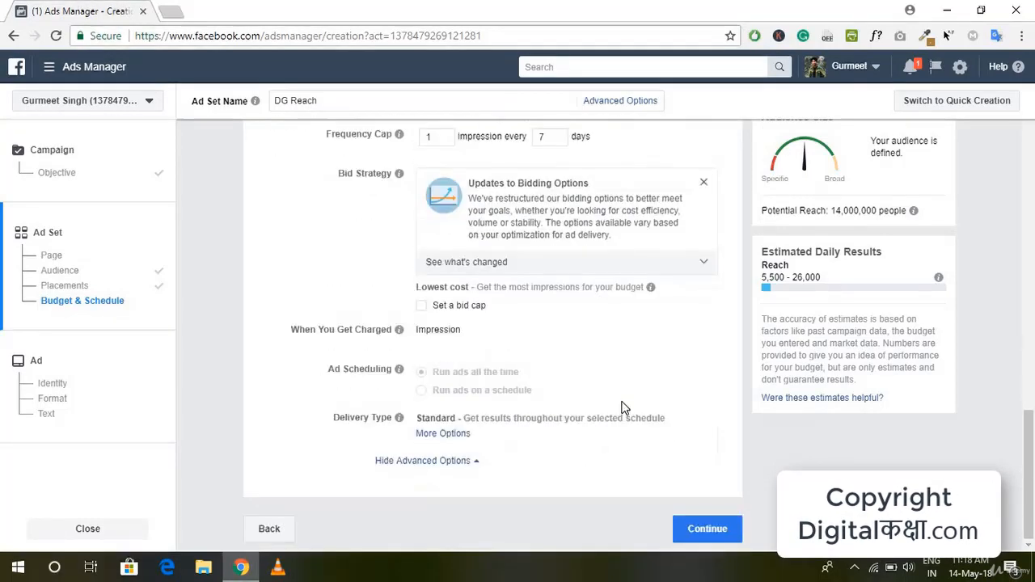
click(477, 462)
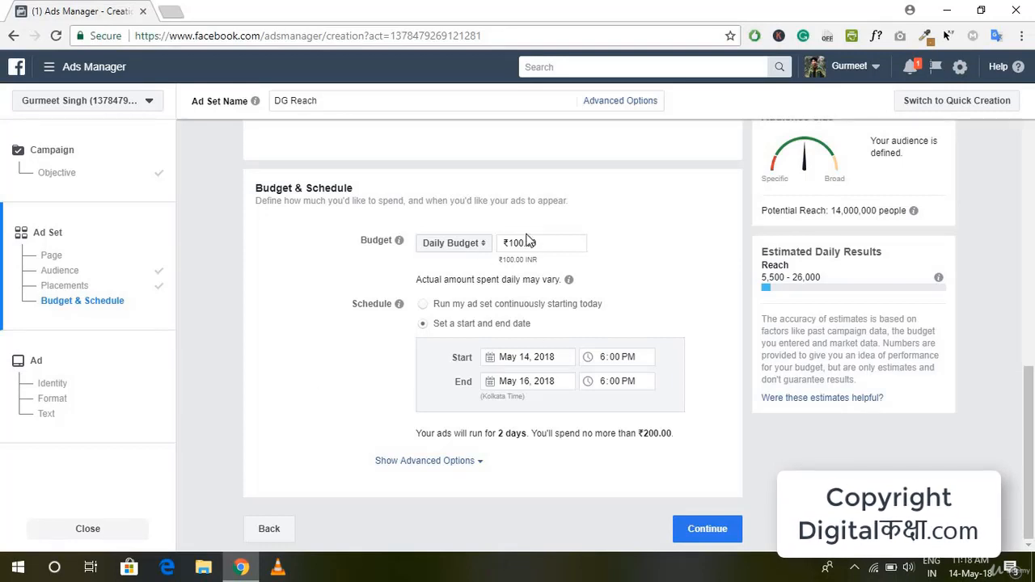
Step: Continue from the ad set to the ad setup and name the ad DG Reach
mouse_move(568, 279)
click(708, 529)
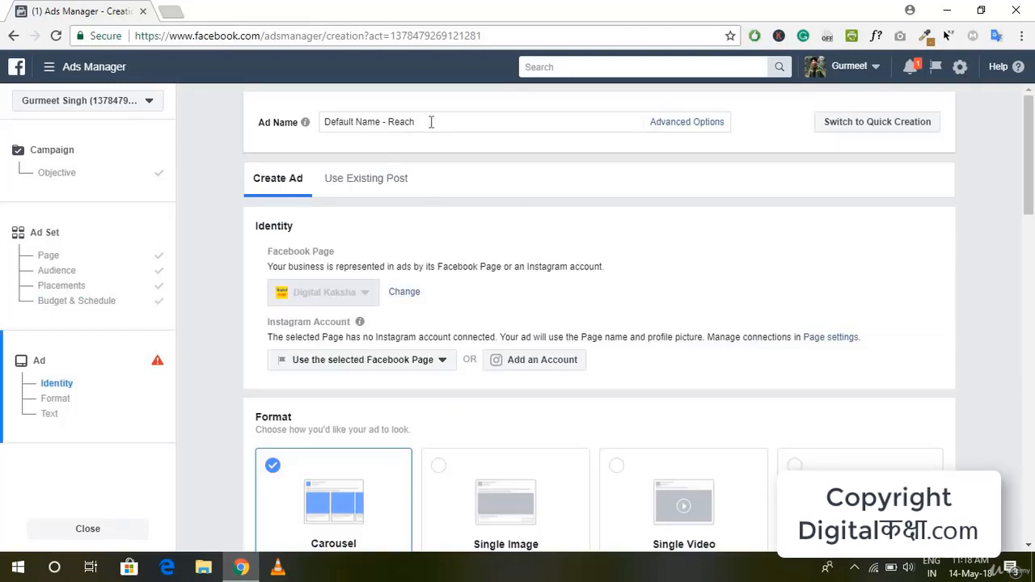
drag(431, 121, 315, 141)
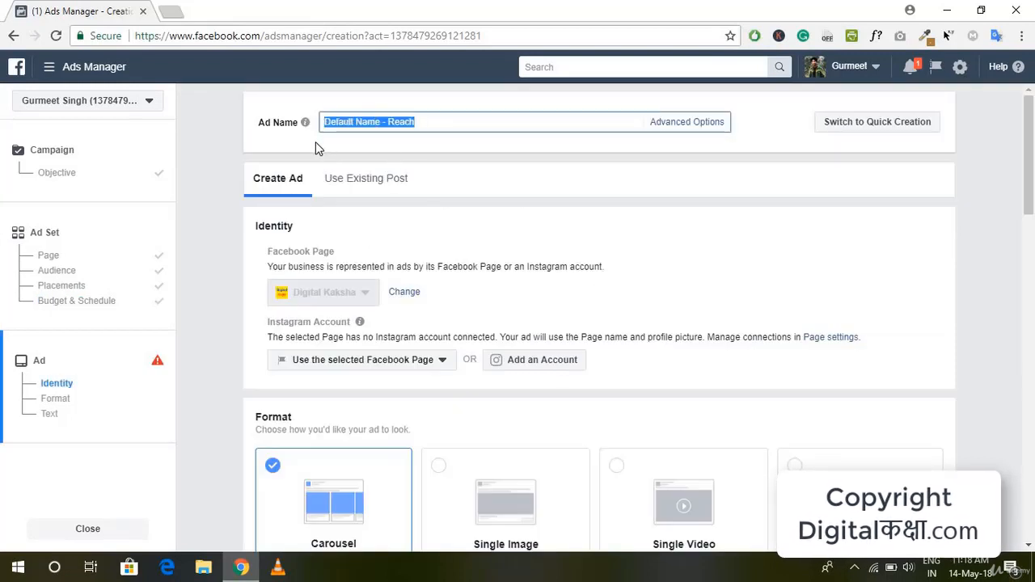
key(BackSpace)
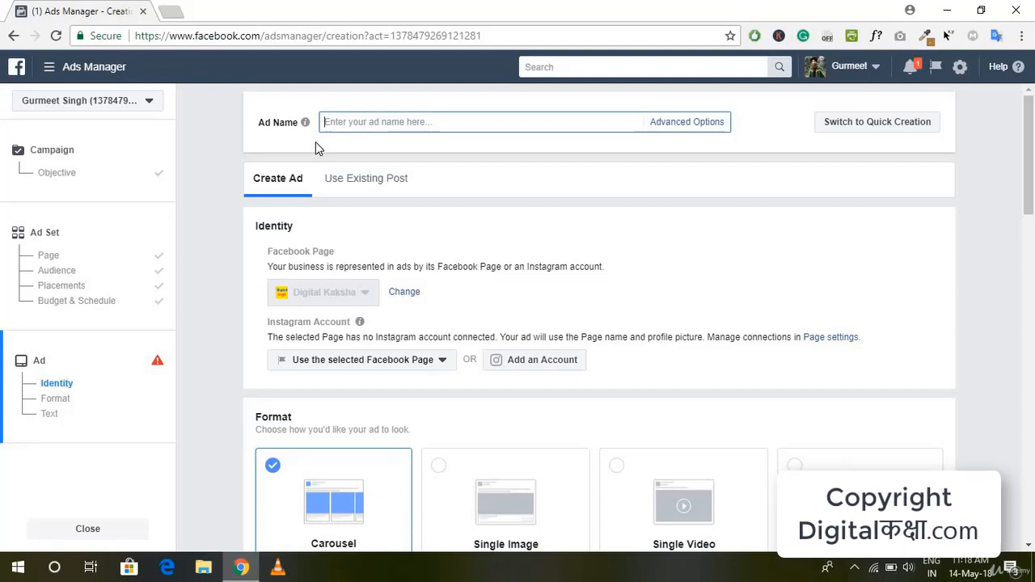
text(DG R)
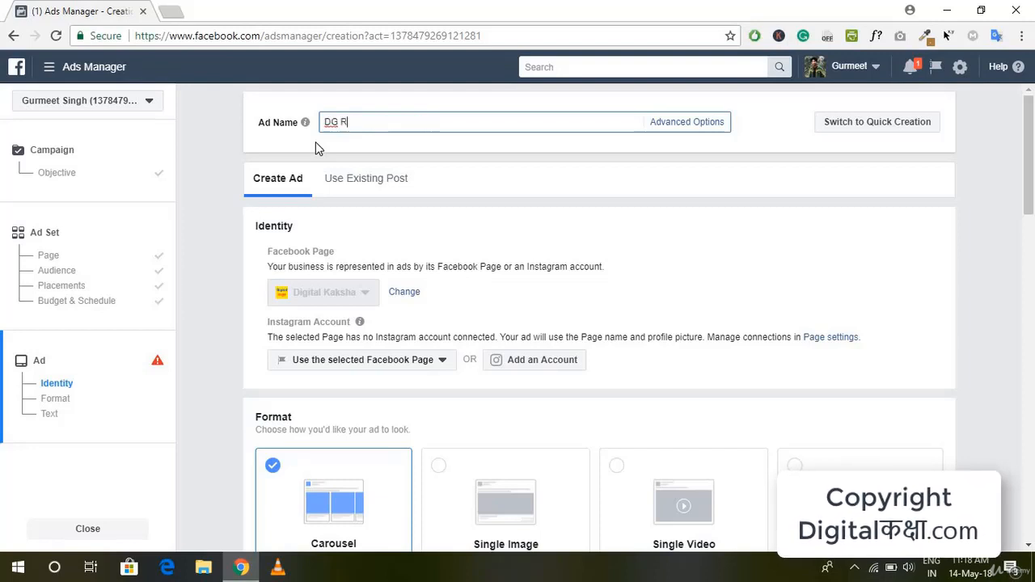
text(each)
click(504, 157)
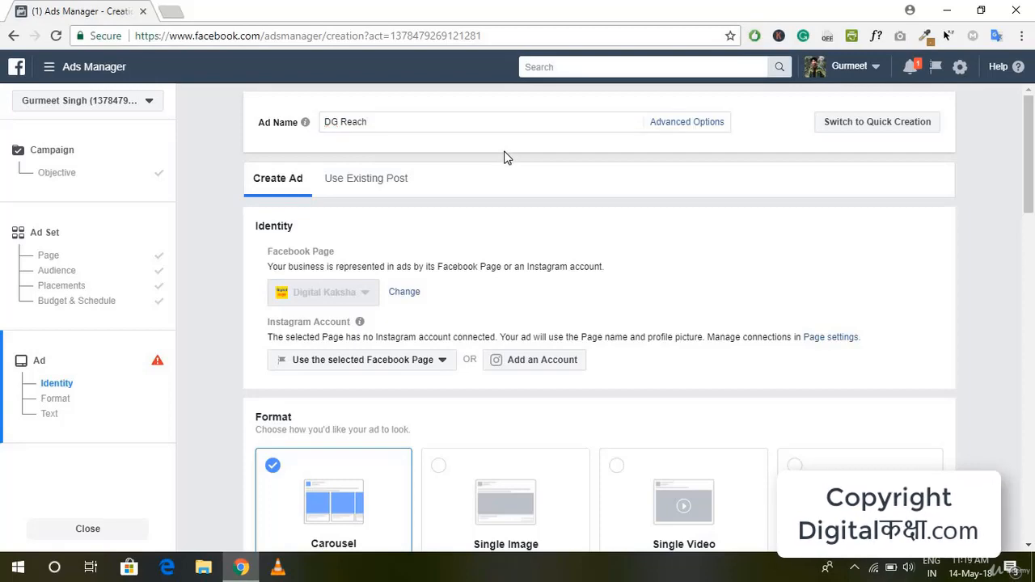
Step: Set the ad to use an existing Page post and review its creative section
scroll(486, 202, down, 2)
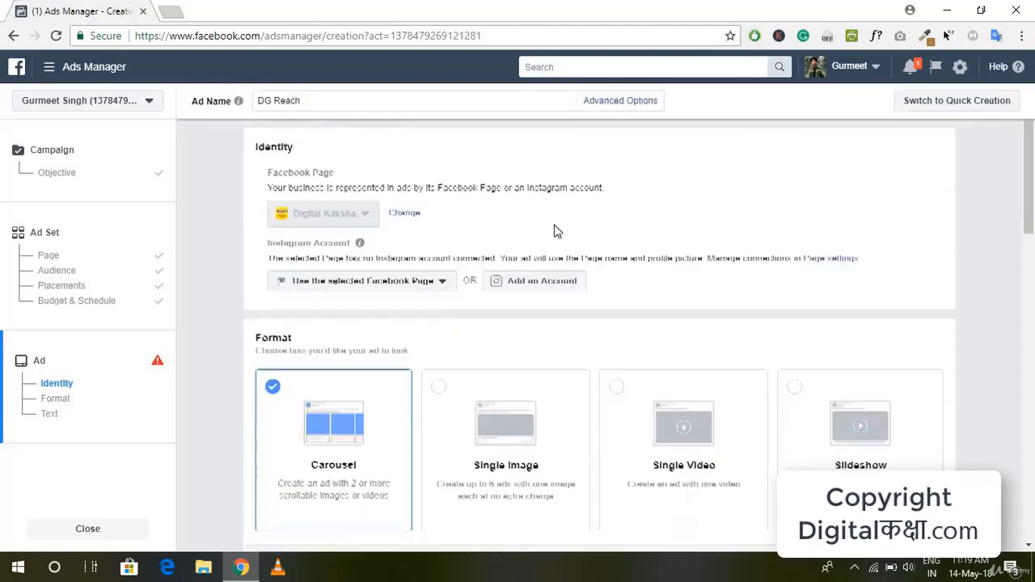
scroll(464, 277, up, 2)
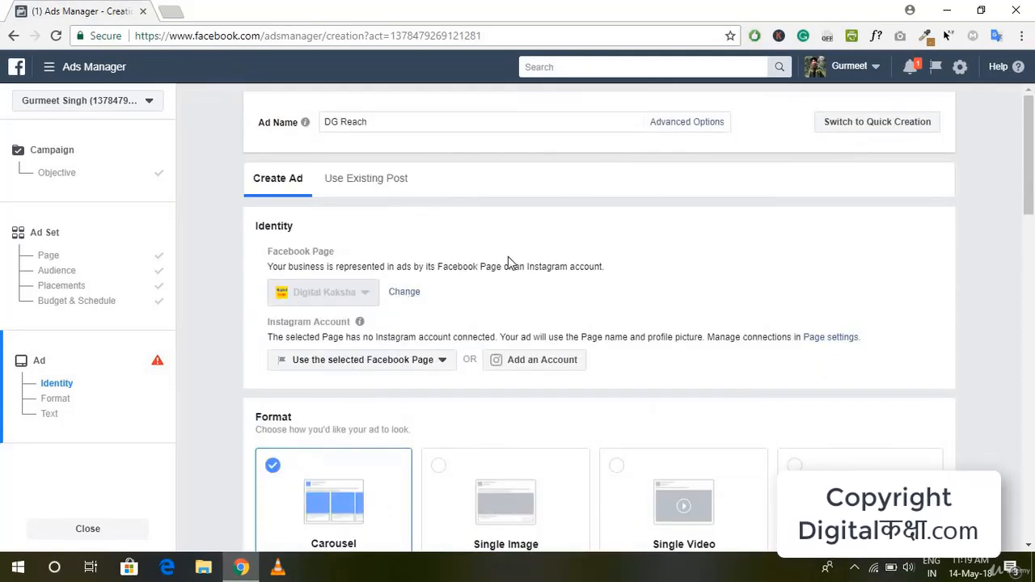
scroll(510, 262, down, 1)
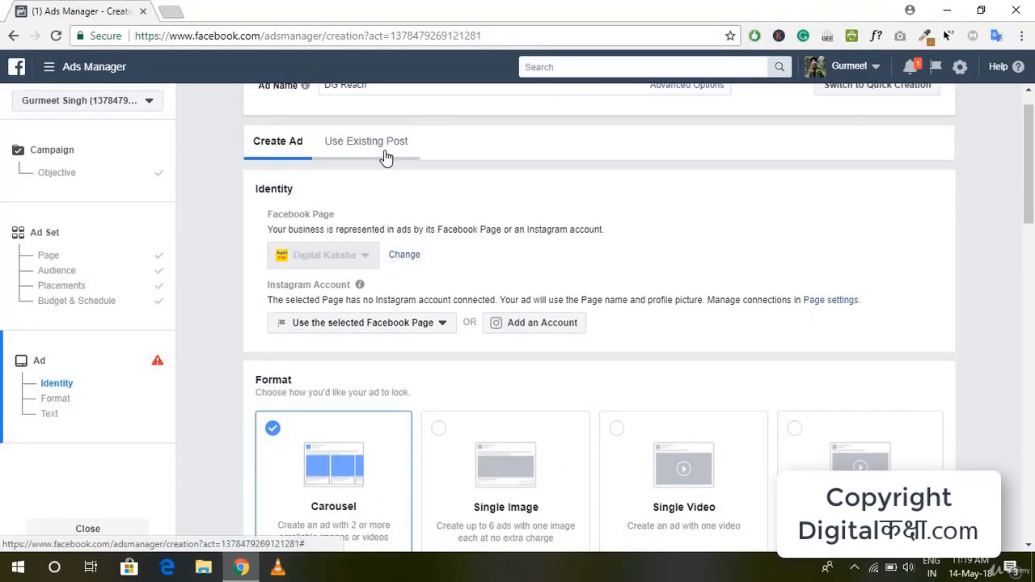
click(384, 156)
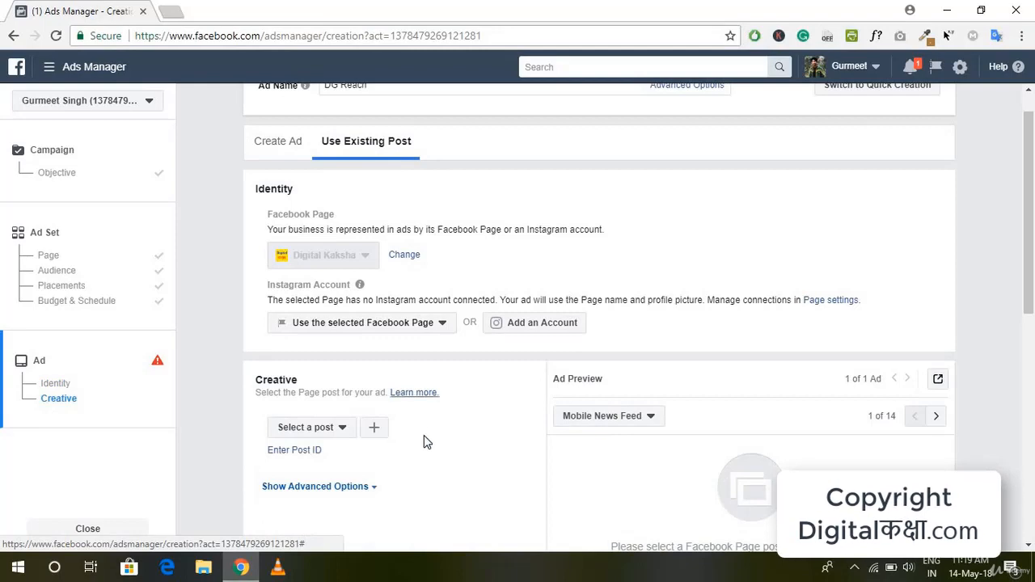
scroll(421, 443, down, 3)
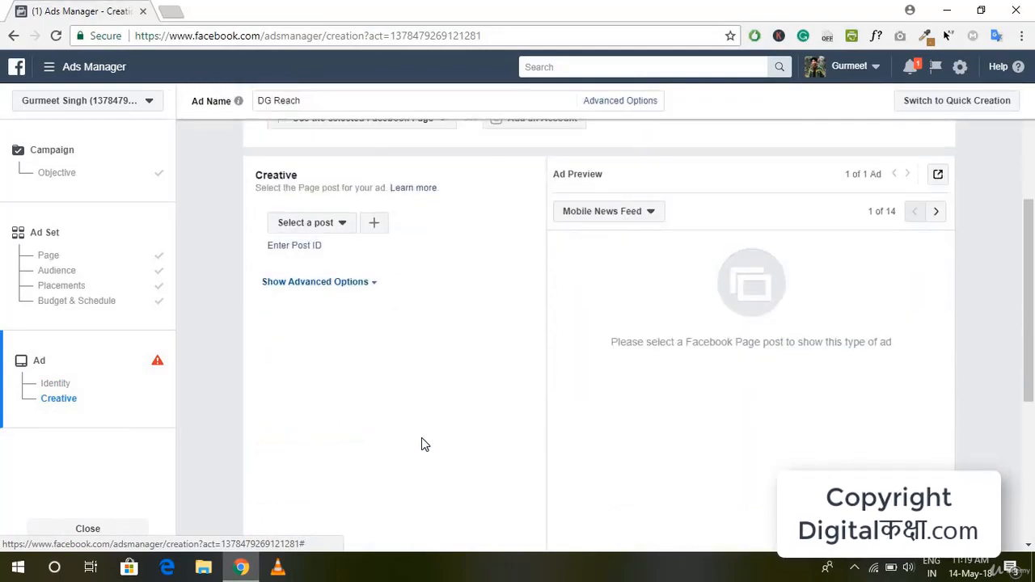
scroll(496, 376, down, 5)
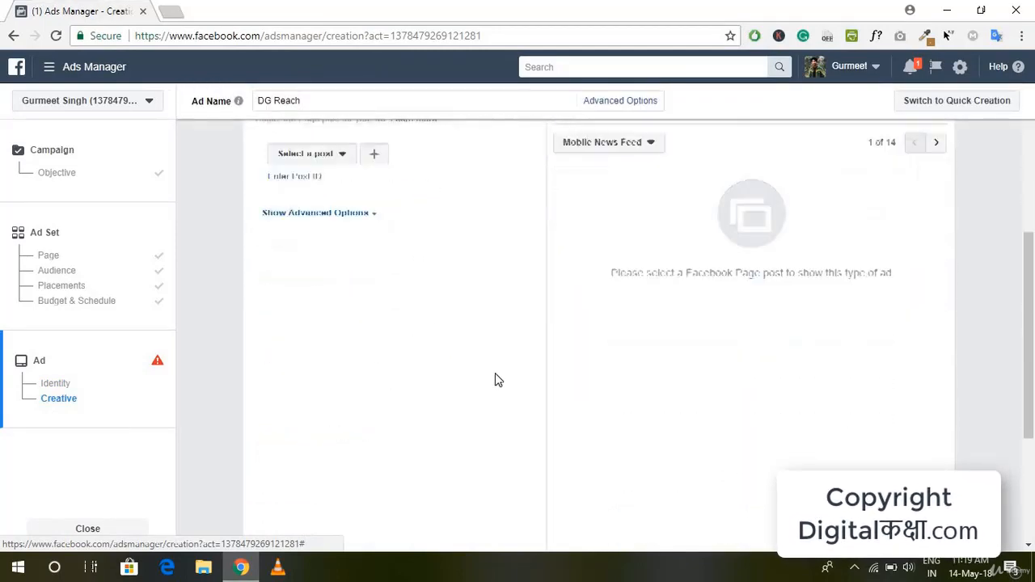
Step: Switch from the existing post to creating a new ad and choose the Single Image format
scroll(495, 376, up, 6)
scroll(497, 380, up, 2)
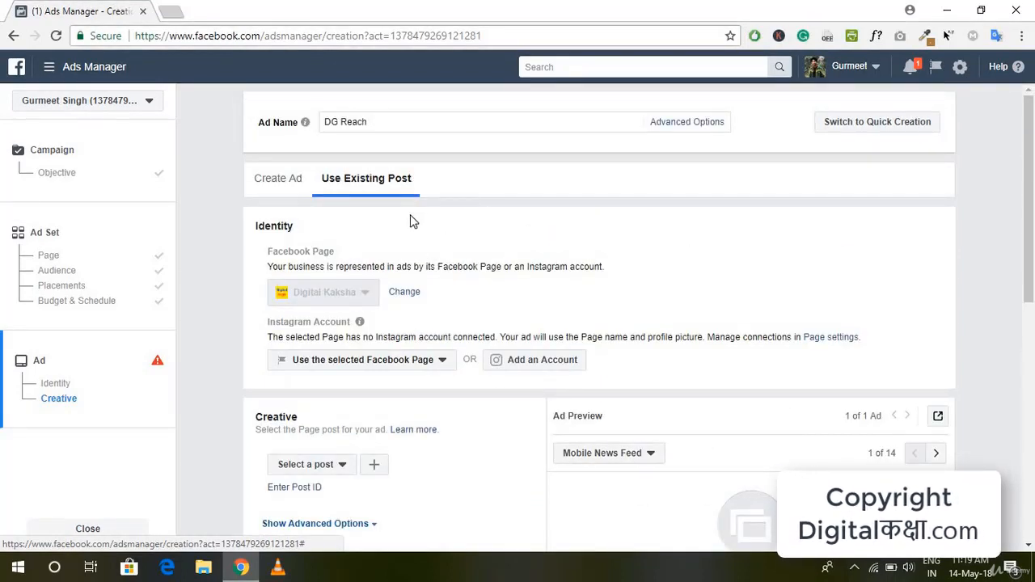
click(302, 181)
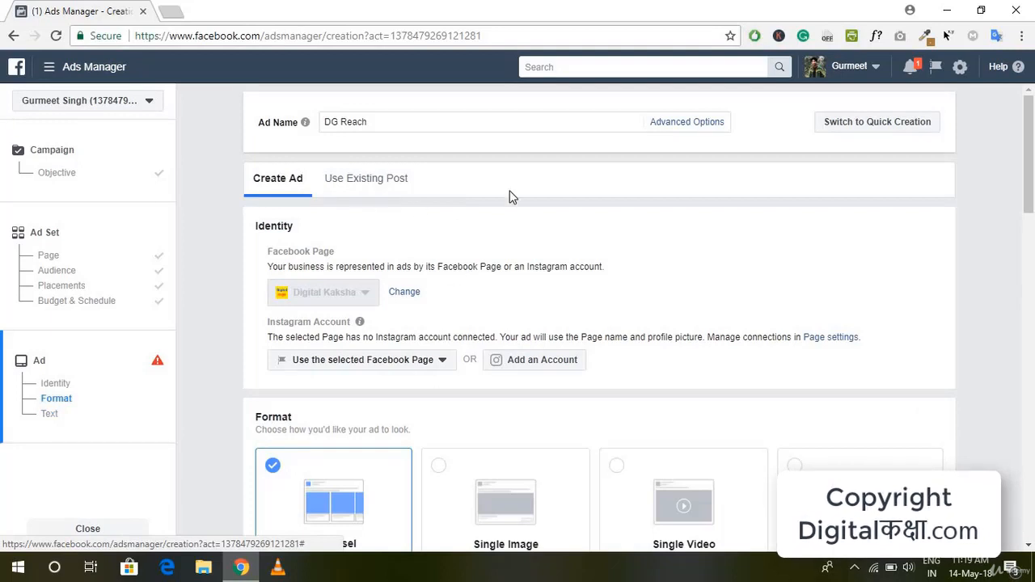
scroll(663, 267, down, 2)
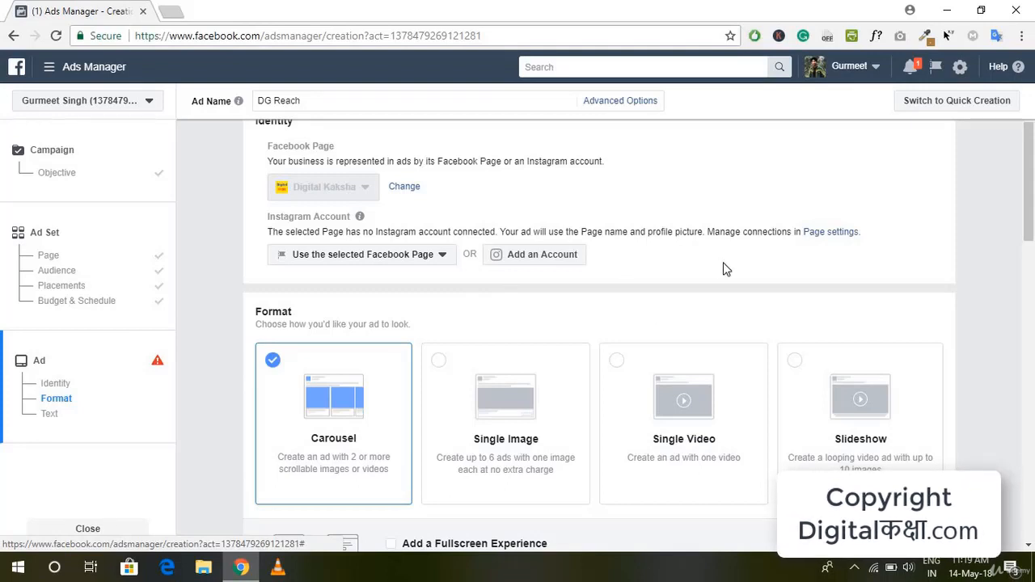
scroll(724, 269, down, 2)
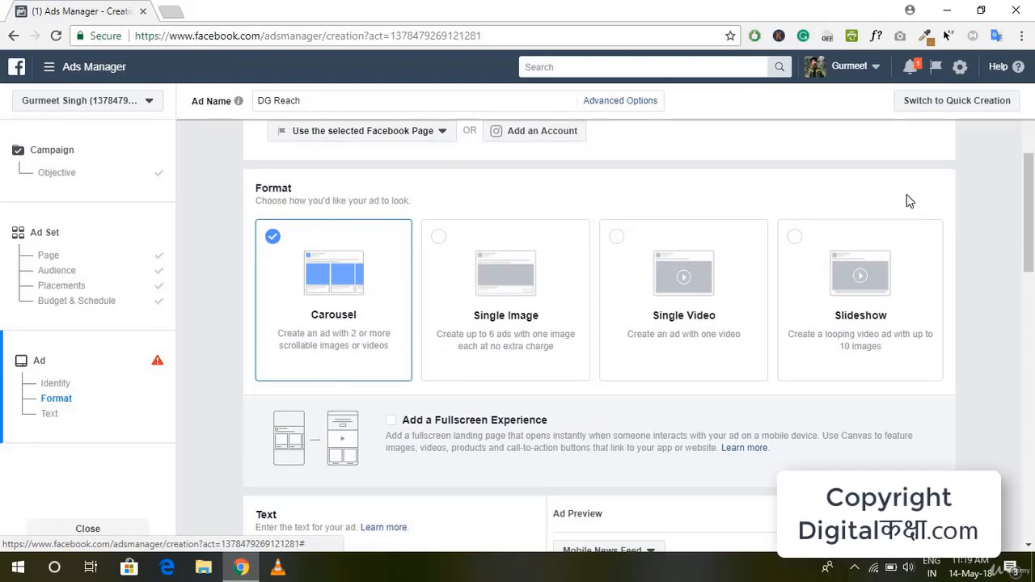
click(492, 348)
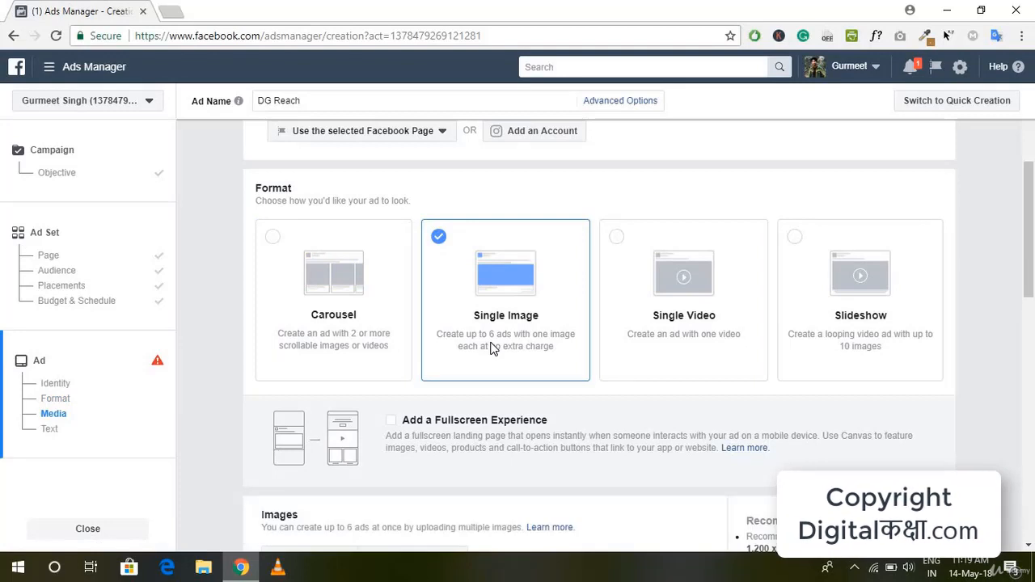
Step: Examine the single-image ad's images, recommended image specs, text and preview
scroll(510, 303, down, 2)
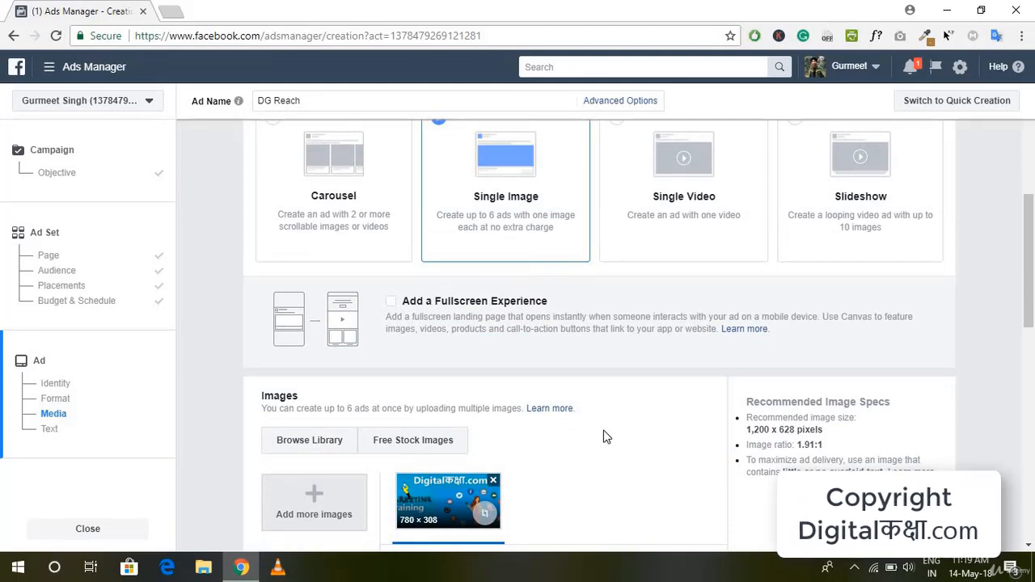
scroll(602, 437, down, 2)
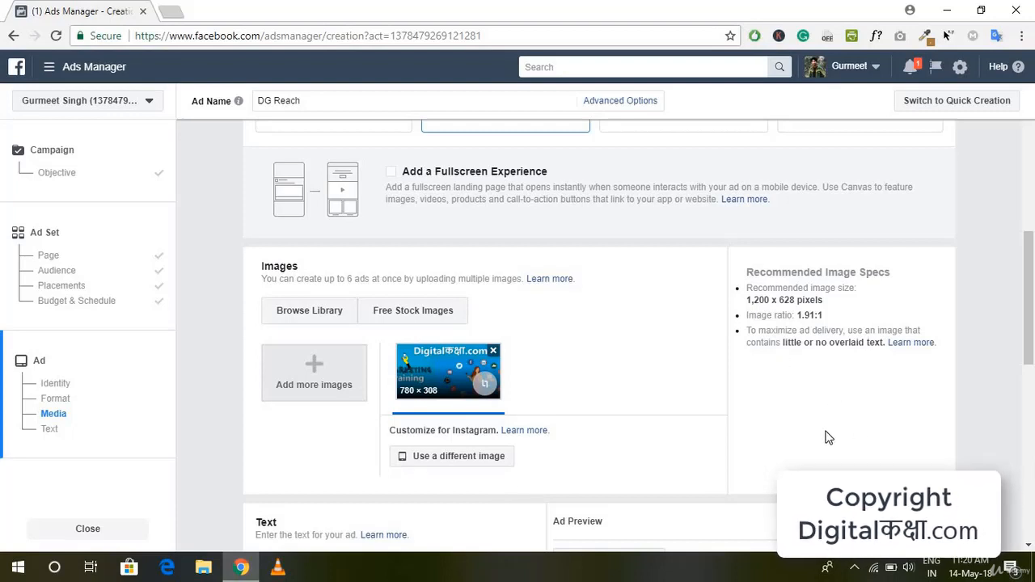
scroll(566, 370, down, 2)
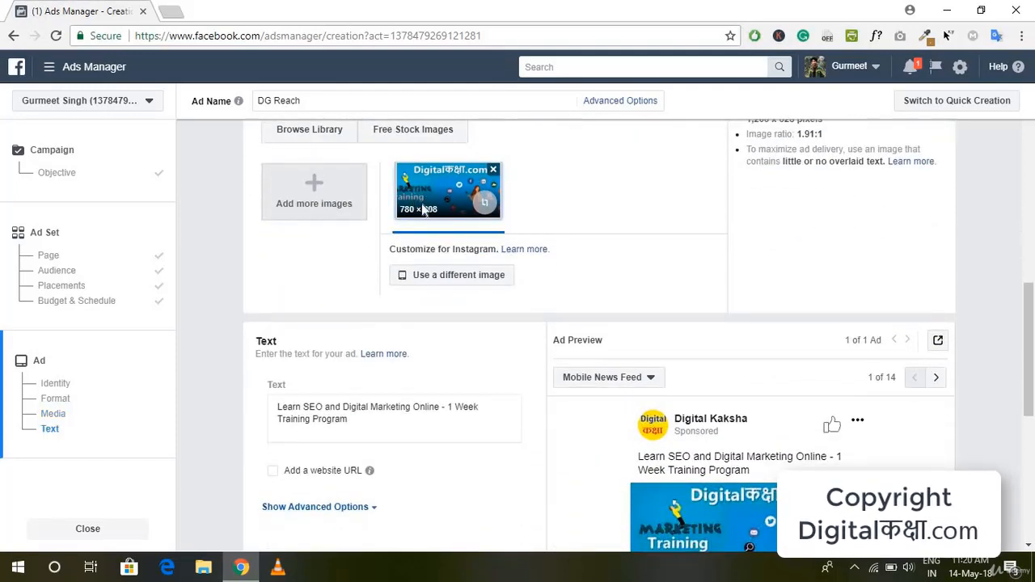
scroll(707, 330, down, 4)
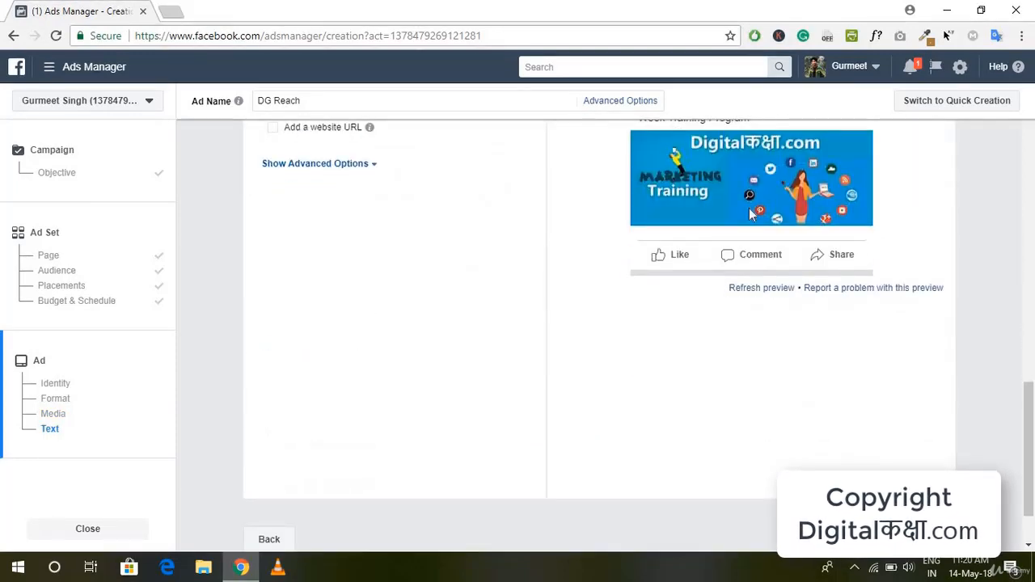
scroll(724, 291, up, 1)
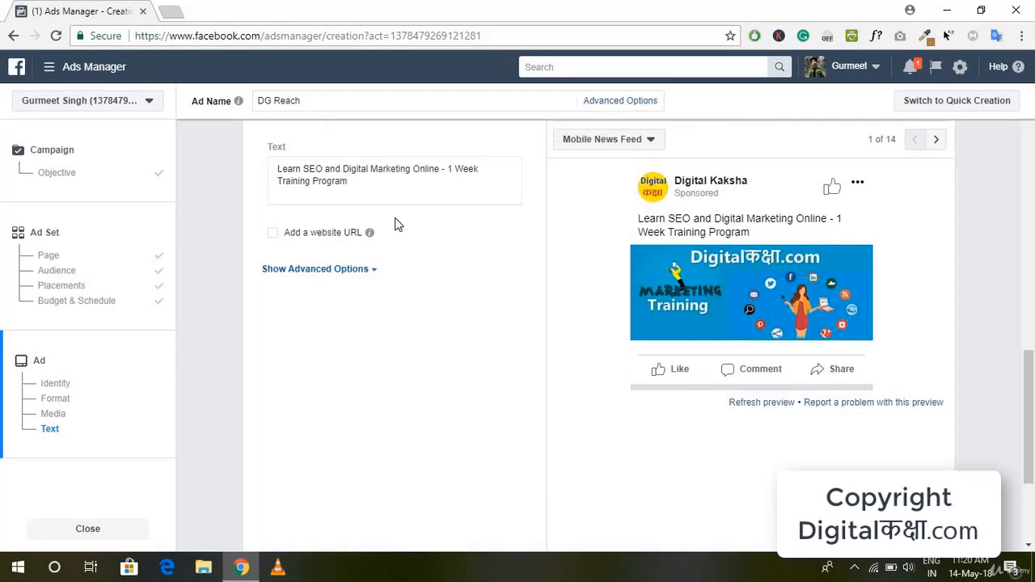
scroll(387, 398, up, 2)
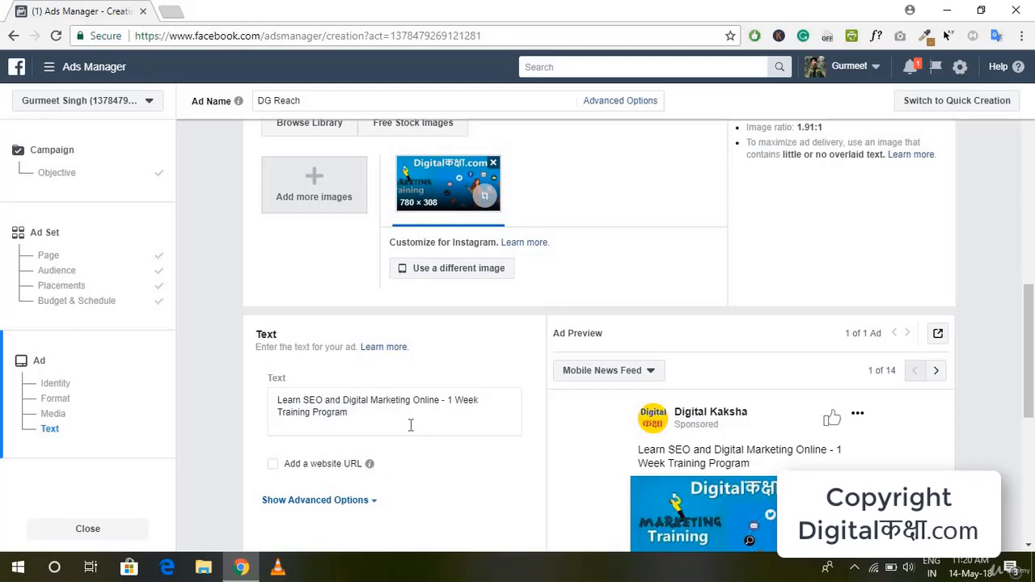
scroll(411, 425, up, 1)
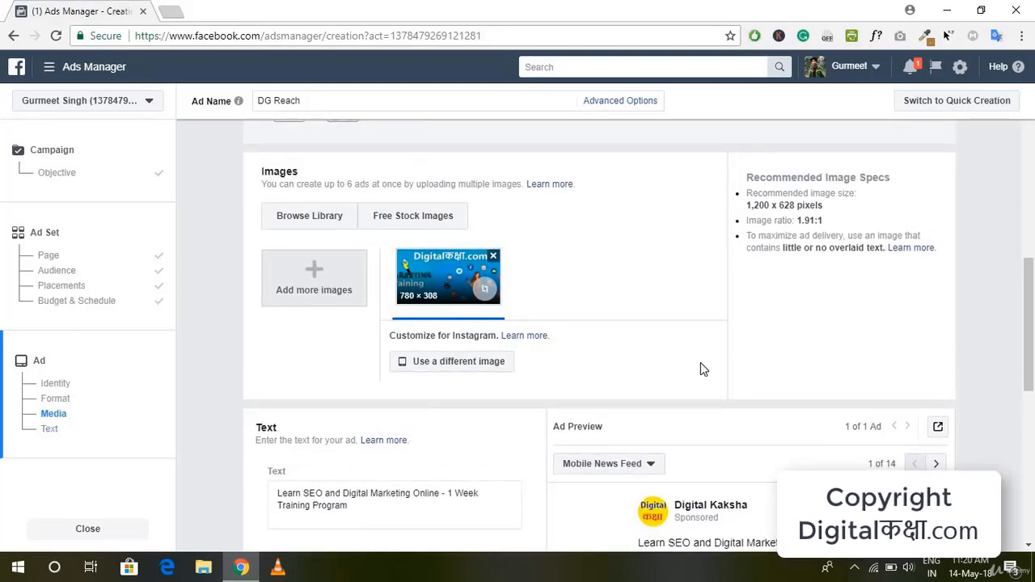
scroll(700, 365, up, 4)
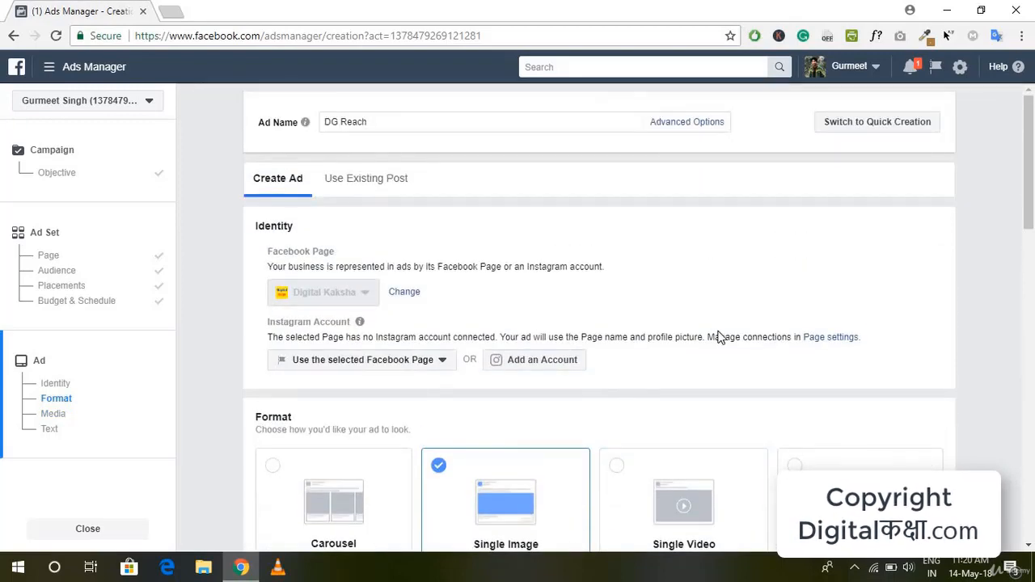
Step: Compare the ad preview in the Mobile News Feed, Feature Phone and Desktop News Feed placements, and return to Mobile News Feed
scroll(716, 337, down, 7)
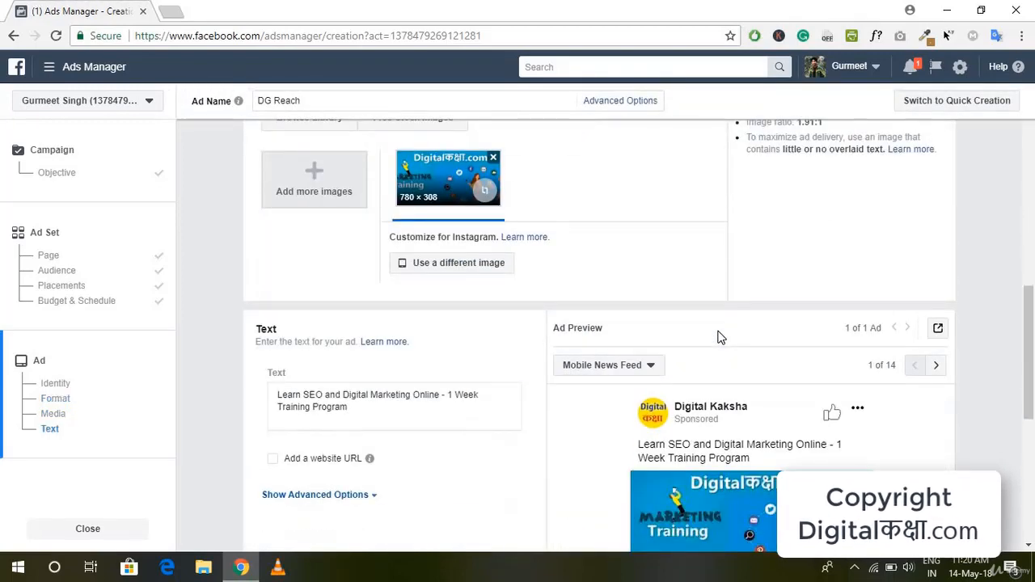
scroll(717, 338, down, 2)
click(939, 252)
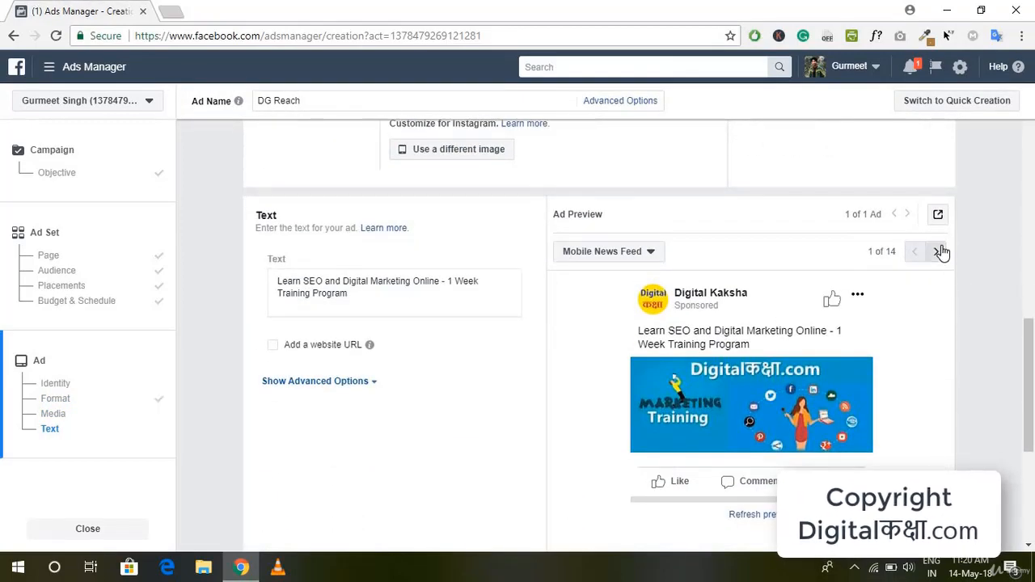
click(938, 254)
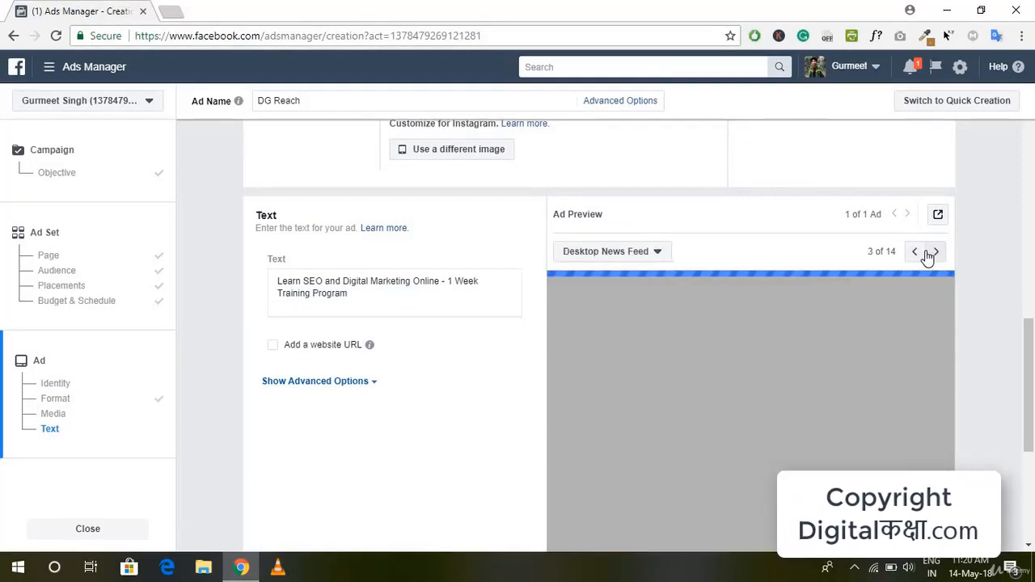
click(914, 254)
click(915, 254)
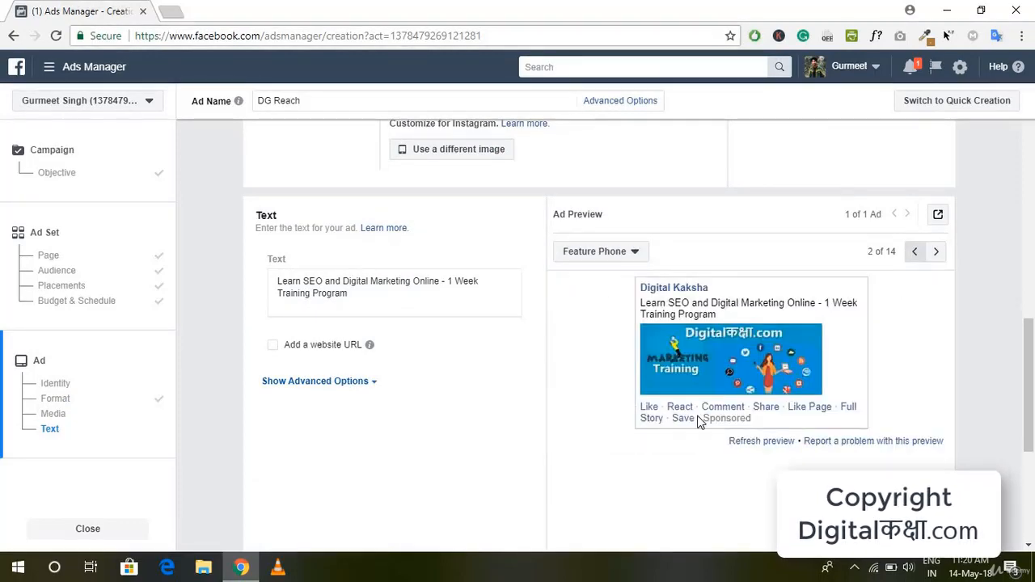
scroll(384, 464, up, 2)
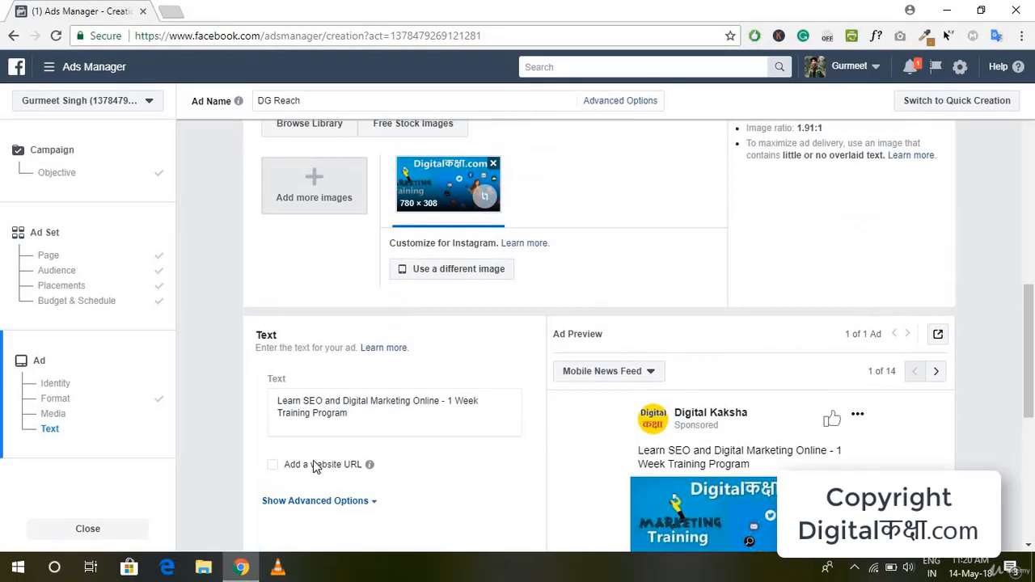
click(365, 468)
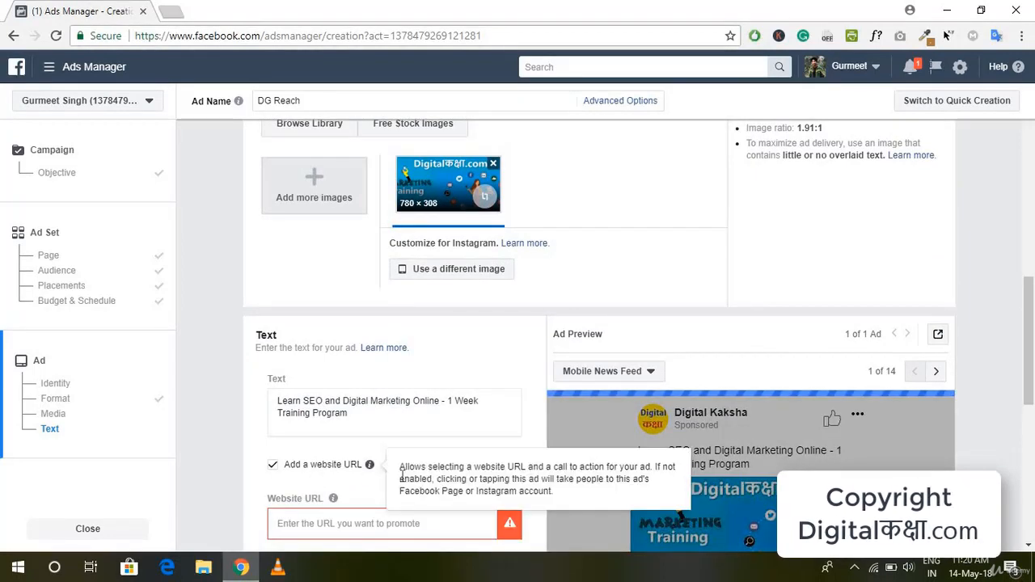
scroll(356, 363, down, 2)
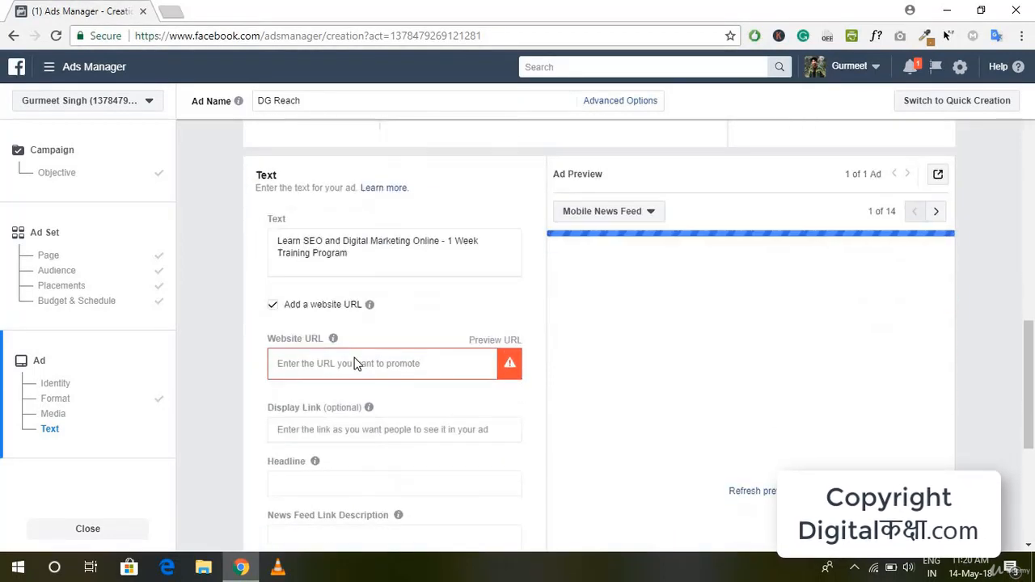
click(356, 363)
text(https://facebook.com/)
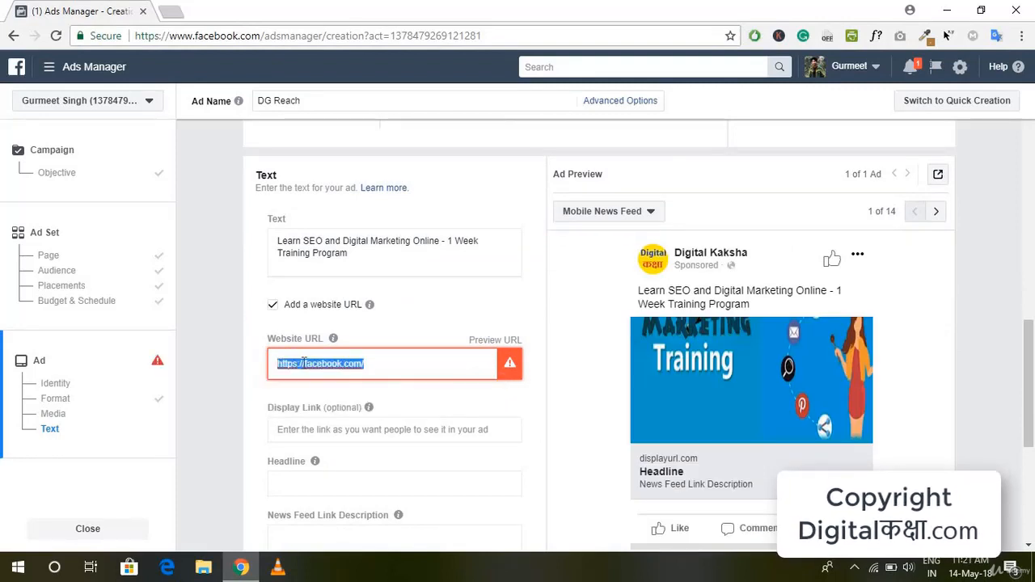
click(303, 363)
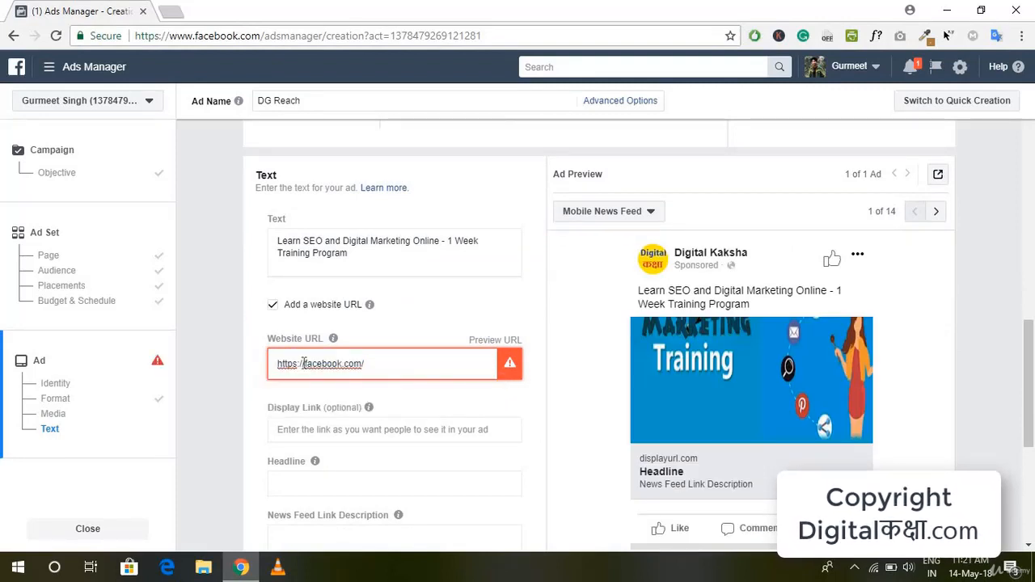
text(www.)
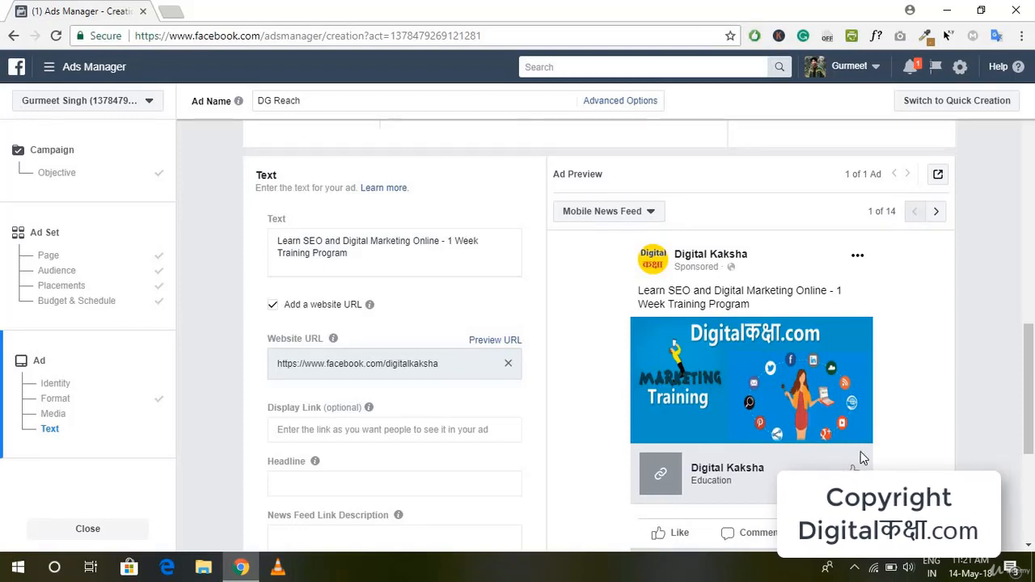
Step: Enter the ad headline "Learn Digital Marketing in Hindi", correcting the spelling of "Marketing"
scroll(409, 388, down, 1)
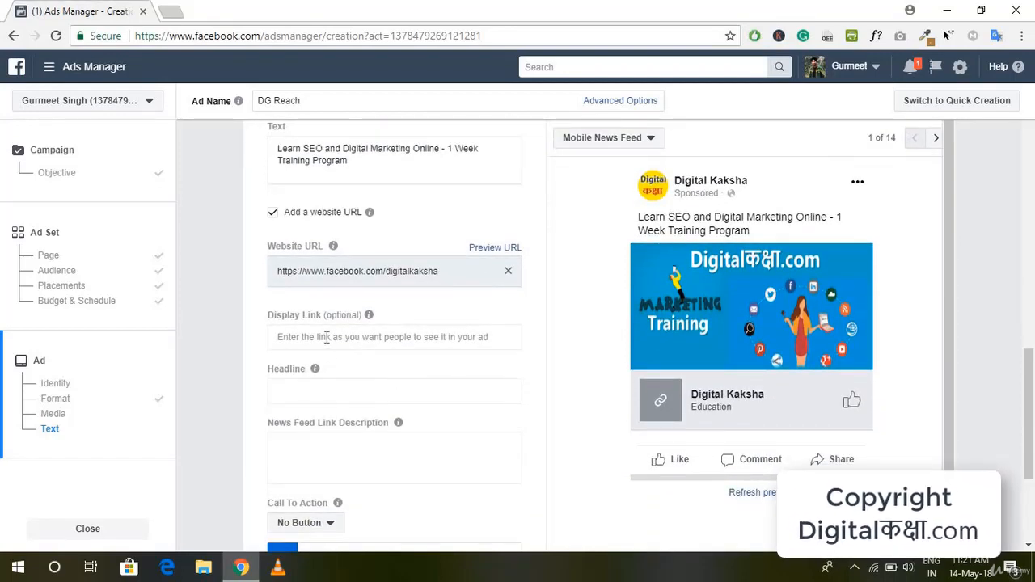
click(355, 392)
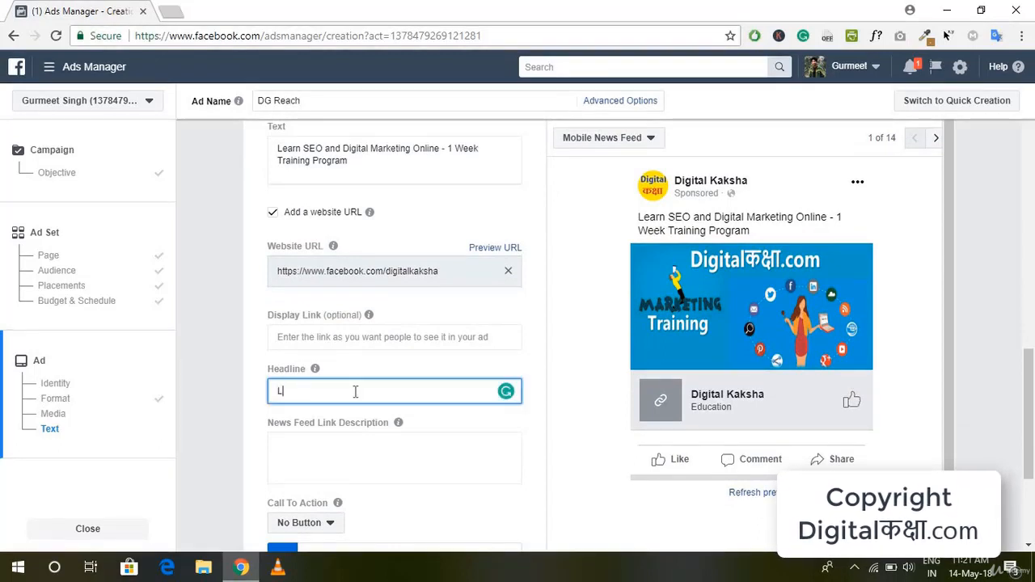
text(LEa)
key(BackSpace)
key(BackSpace)
key(BackSpace)
text(eearn Digital Marketing in Hindi)
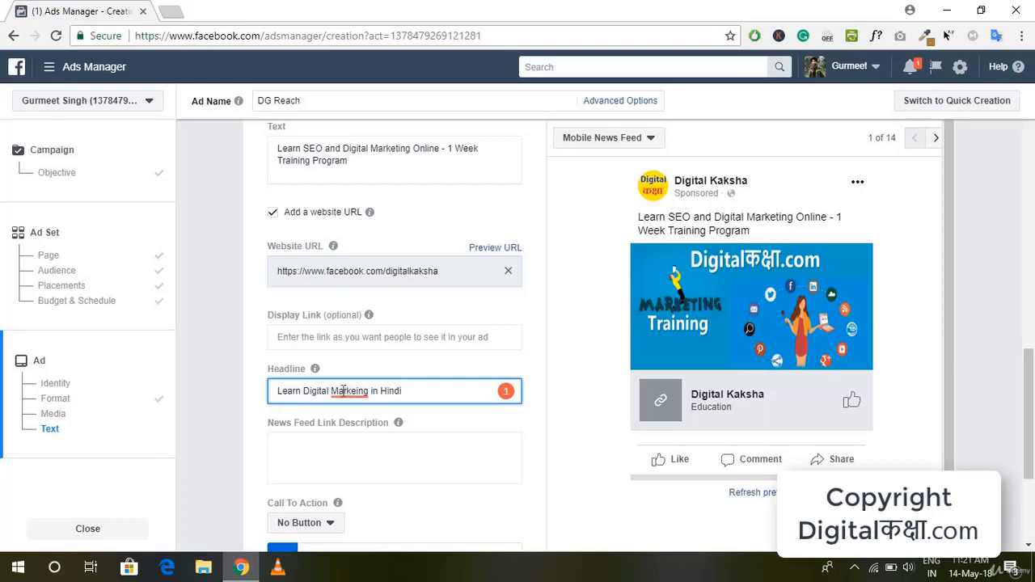
mouse_move(345, 393)
click(348, 441)
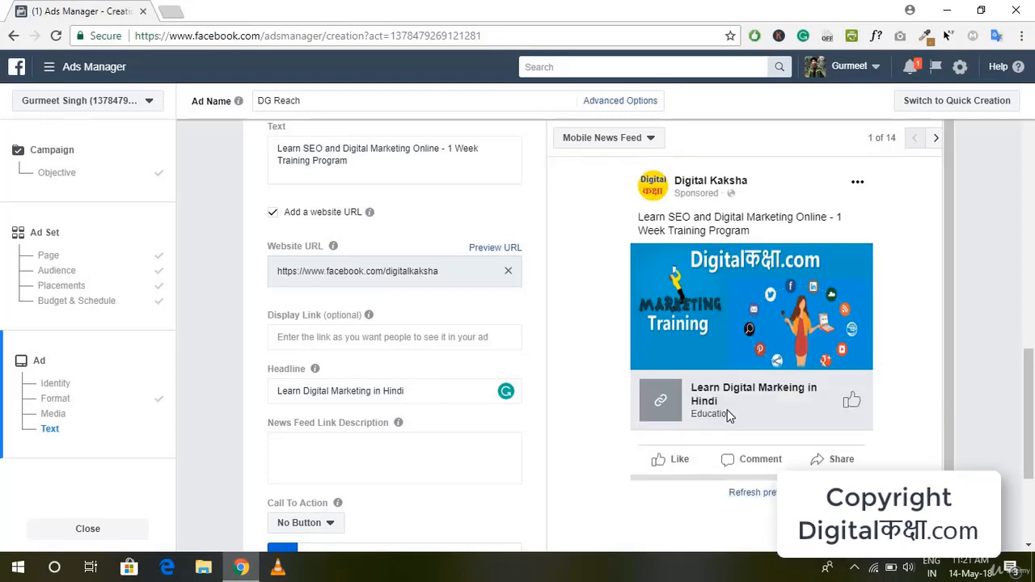
Step: Set the ad's call to action to Contact Us and show the advanced options of the text section
mouse_move(398, 423)
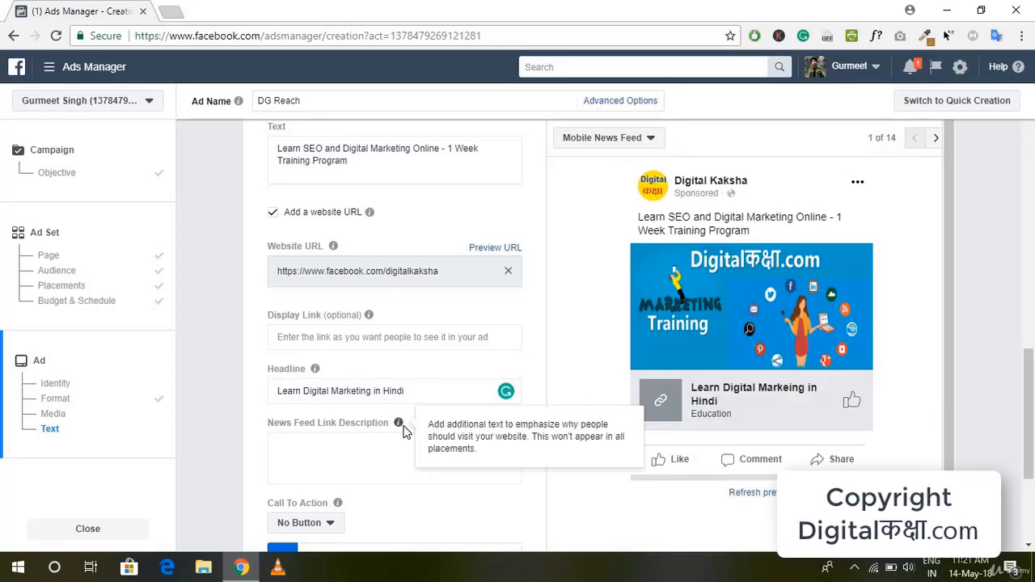
scroll(405, 433, down, 1)
scroll(404, 432, down, 1)
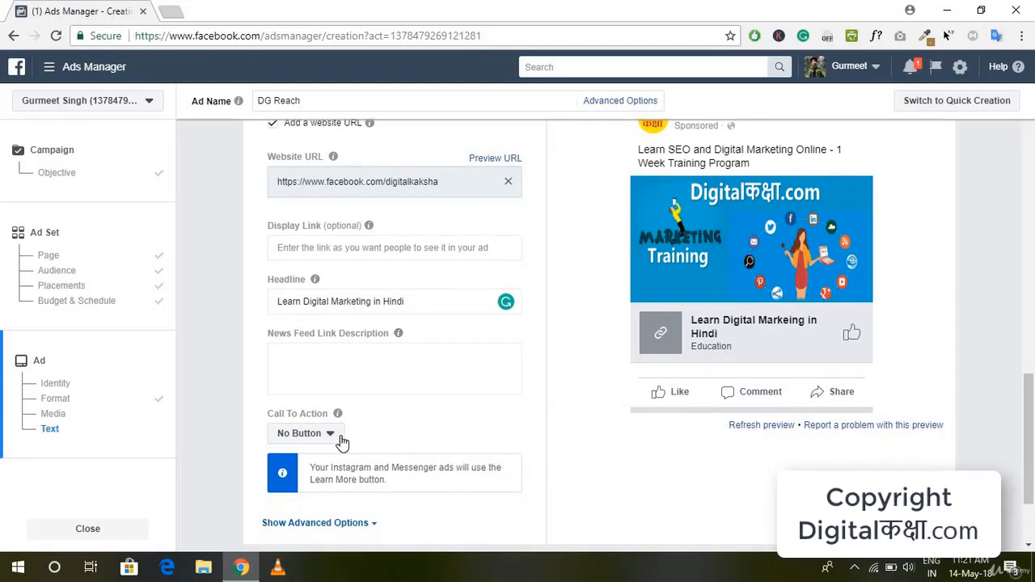
scroll(858, 300, down, 1)
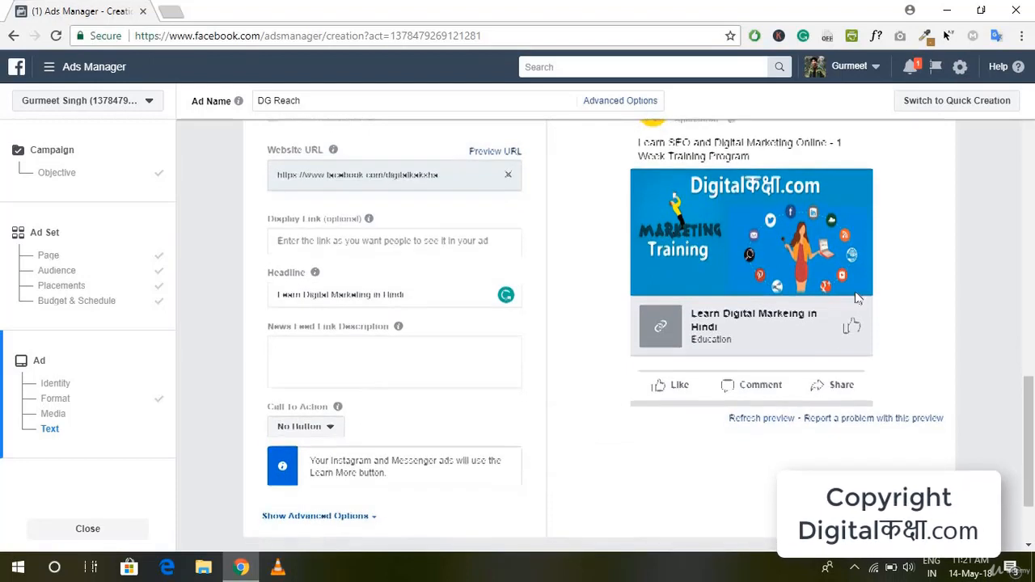
click(333, 426)
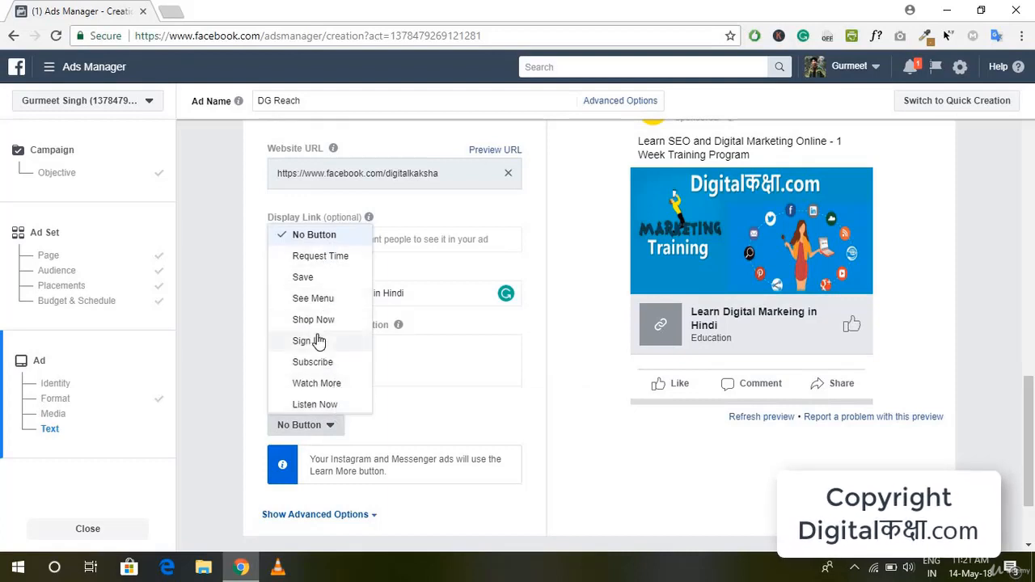
scroll(318, 340, down, 3)
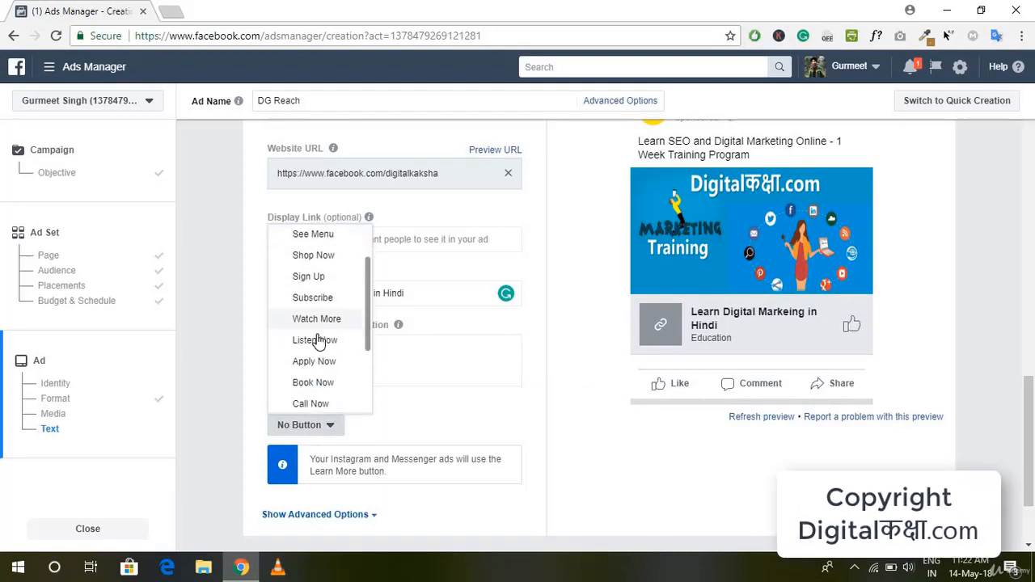
scroll(319, 343, down, 2)
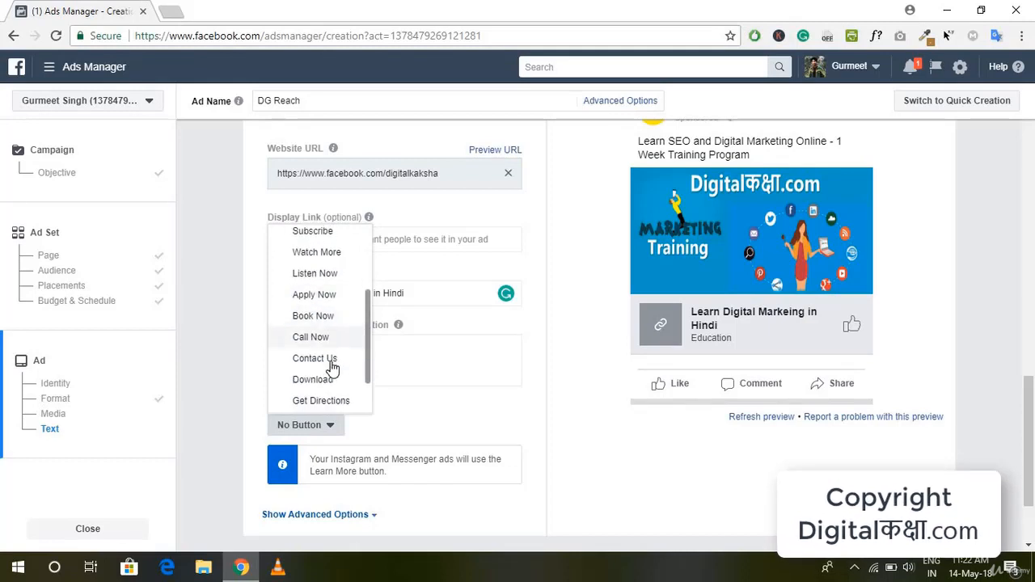
click(331, 361)
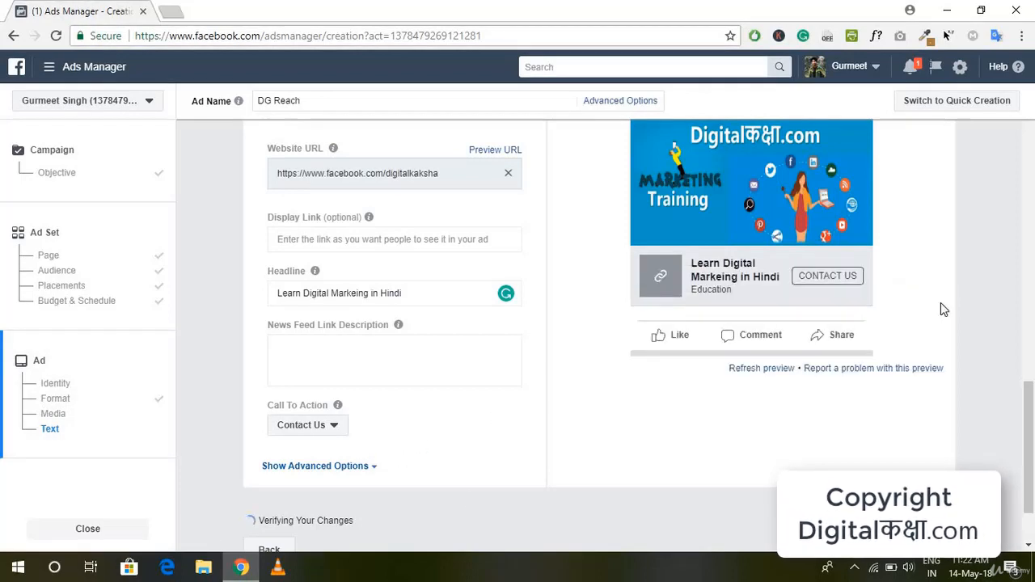
click(371, 467)
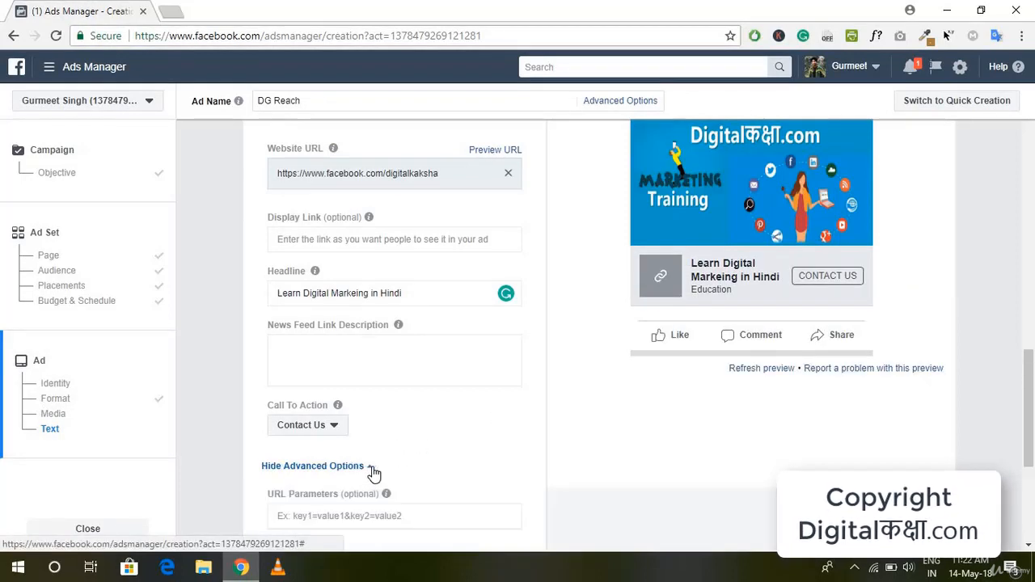
Step: Review the URL parameters and conversion tracking options of the ad, and hide the advanced options
scroll(486, 460, down, 1)
scroll(485, 459, down, 2)
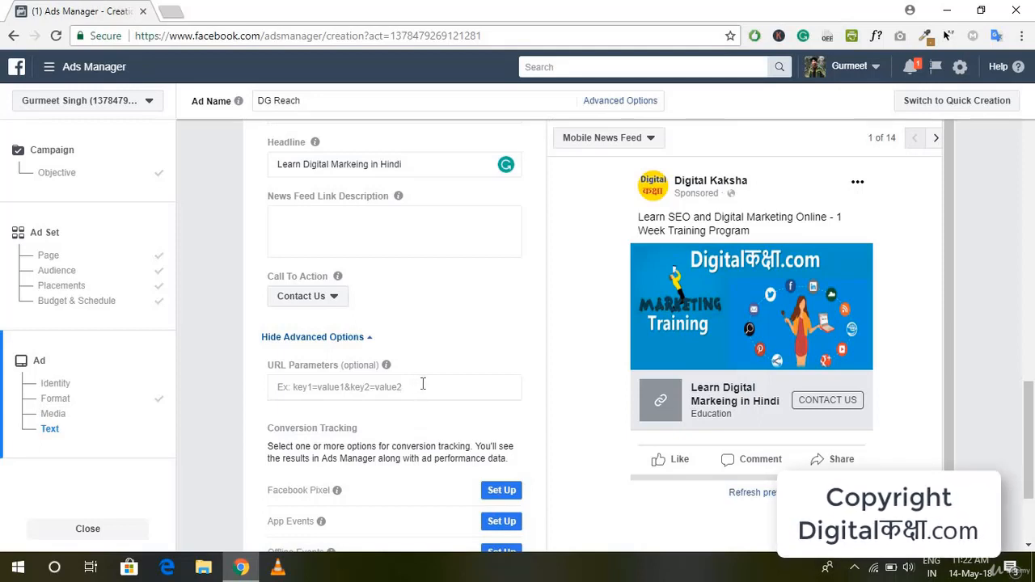
scroll(393, 388, down, 2)
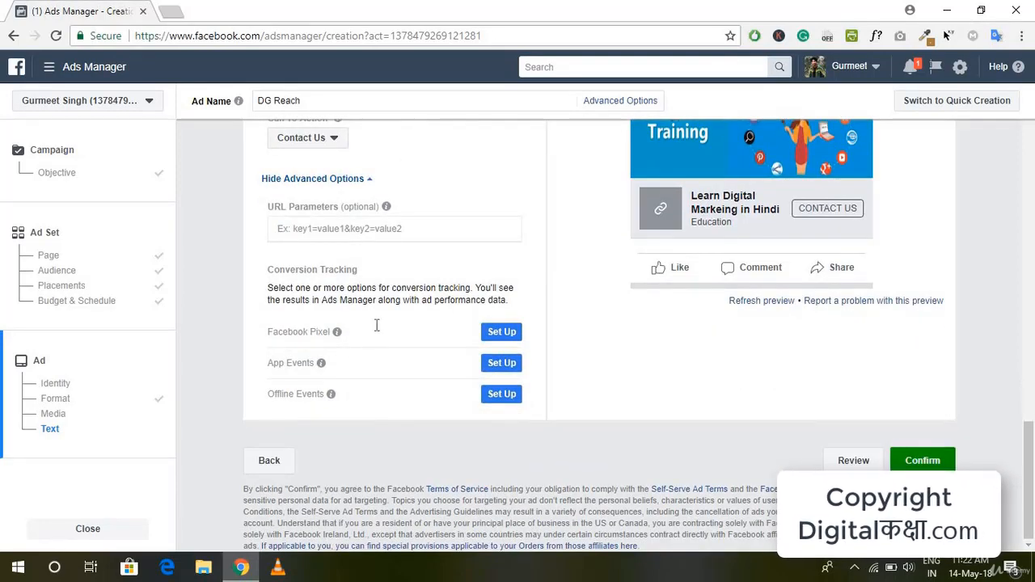
scroll(459, 372, up, 4)
scroll(437, 377, down, 3)
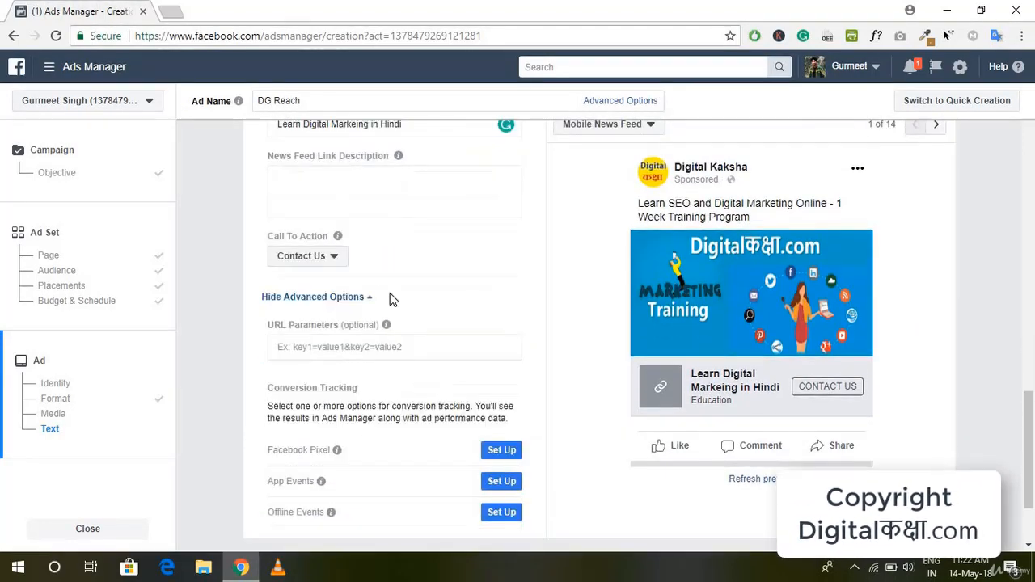
click(363, 242)
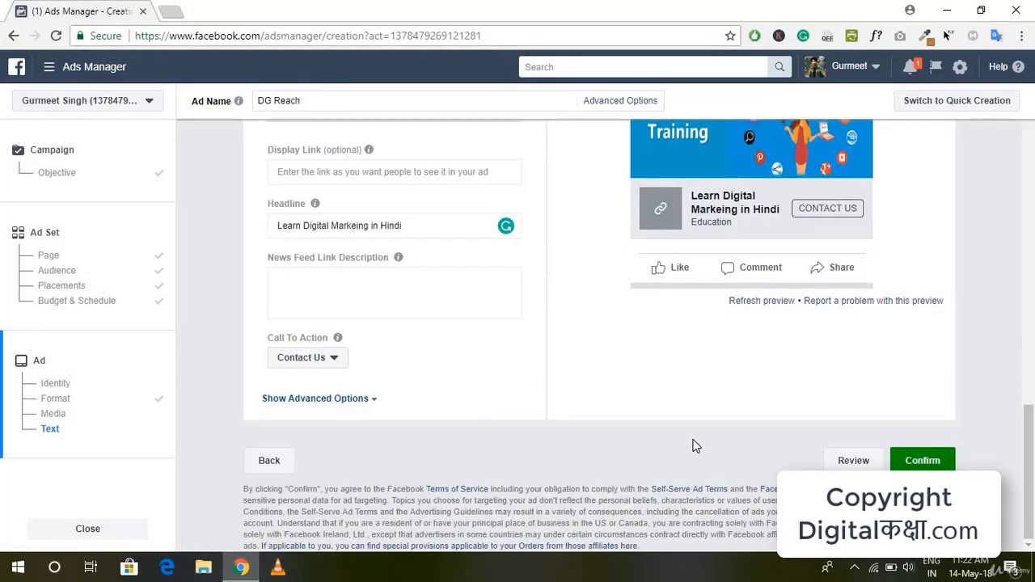
Step: Check the ad's image, text, website URL and preview, and confirm the DG Reach ad to submit it for review
scroll(696, 446, up, 2)
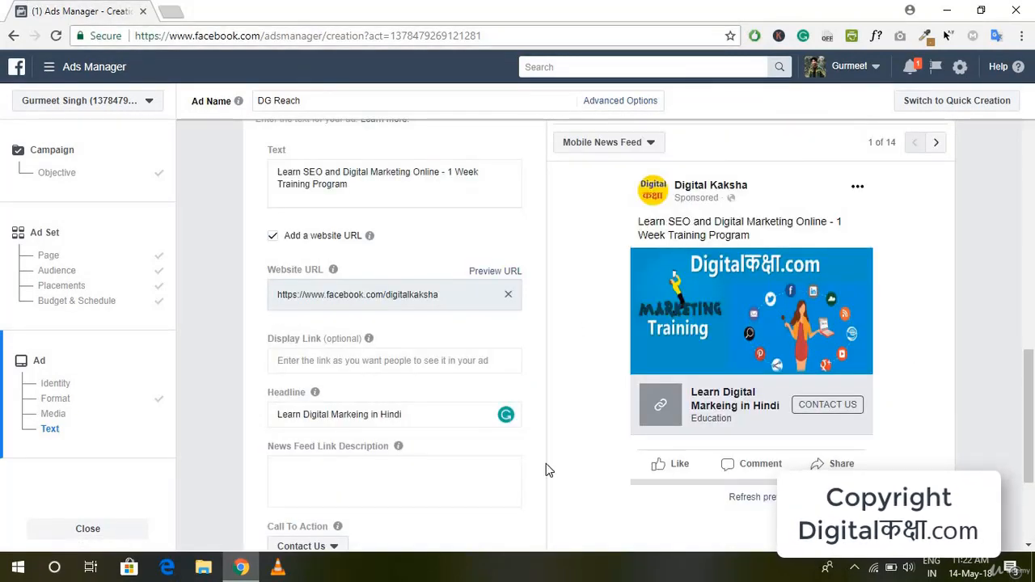
scroll(546, 463, down, 2)
scroll(843, 364, up, 5)
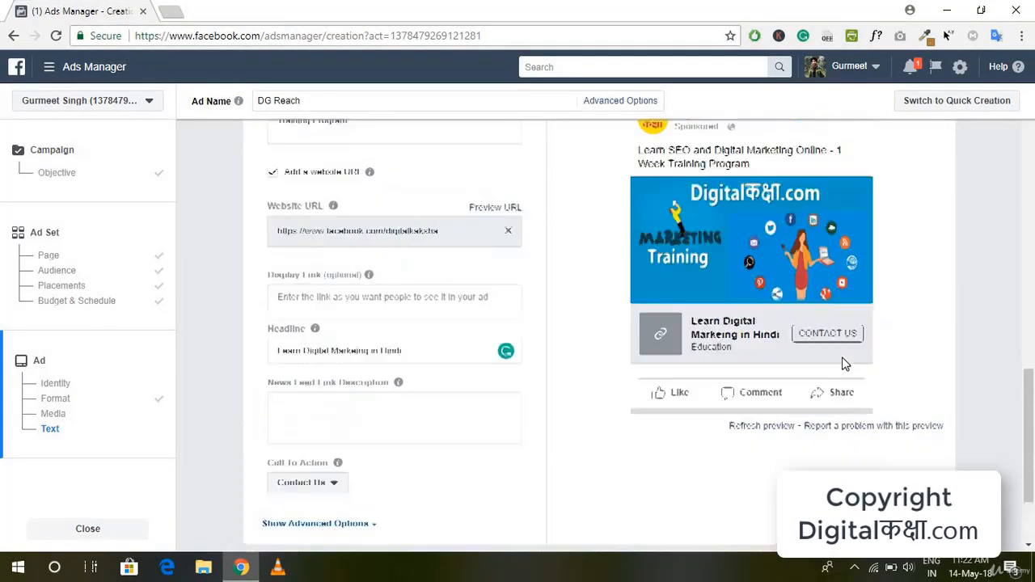
scroll(752, 404, up, 5)
scroll(663, 453, down, 15)
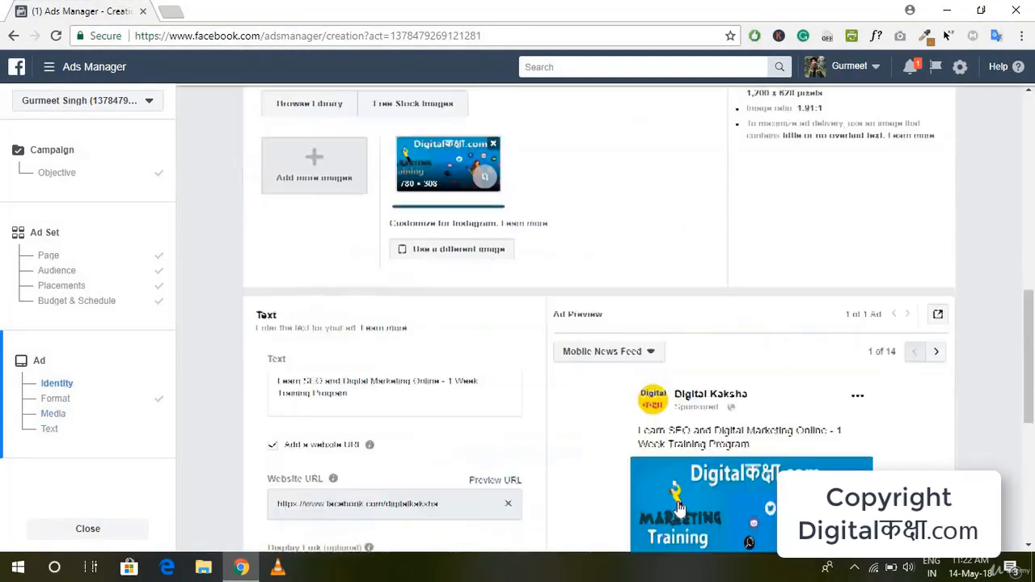
click(920, 462)
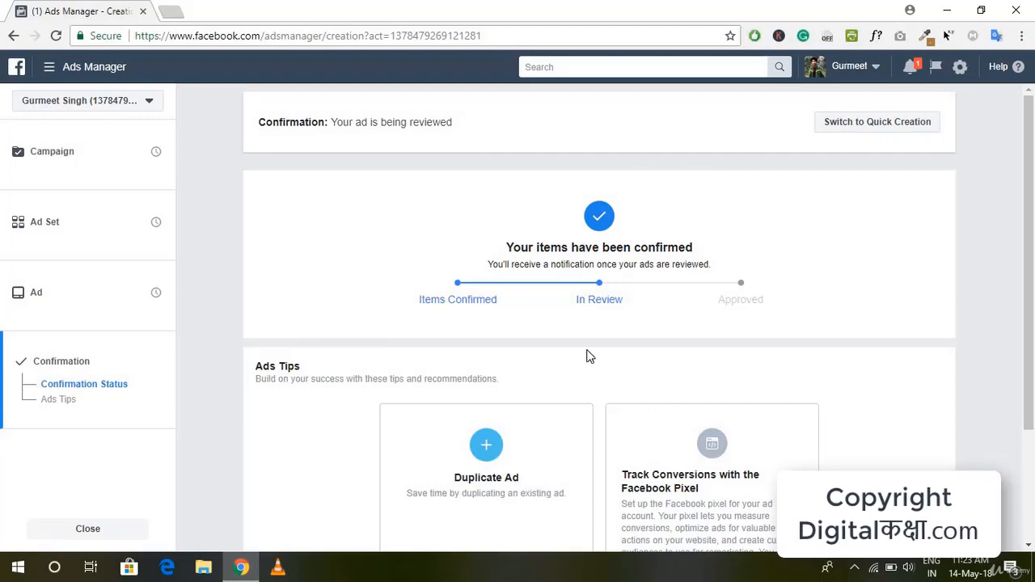
Step: Look through the ads tips and recommendations on the ad's confirmation page
scroll(589, 357, down, 1)
scroll(615, 291, down, 2)
scroll(623, 273, up, 3)
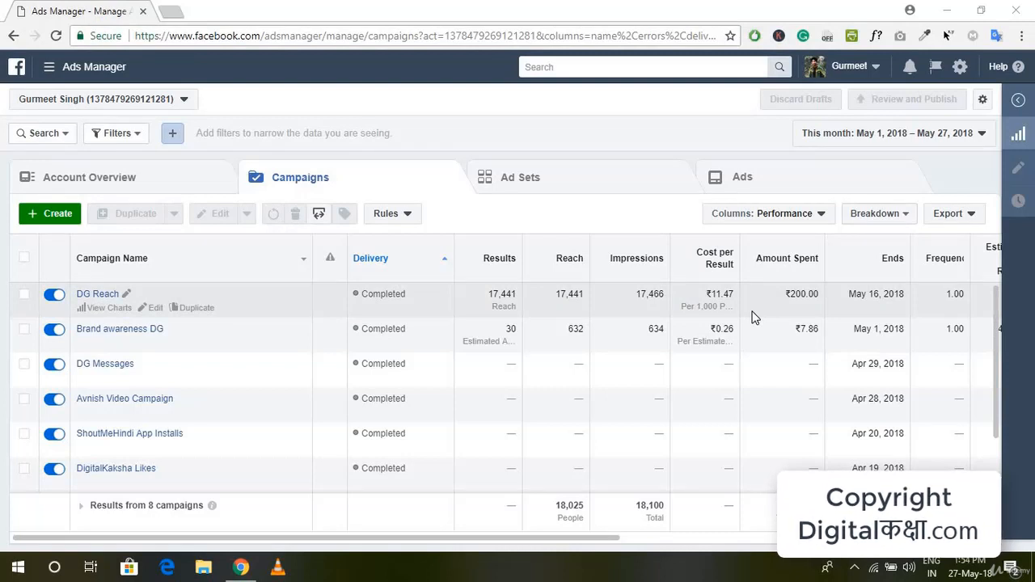
Step: Examine the DG Reach campaign's performance columns in the campaigns table, including reach, impressions, cost per result, amount spent and frequency
scroll(753, 315, right, 5)
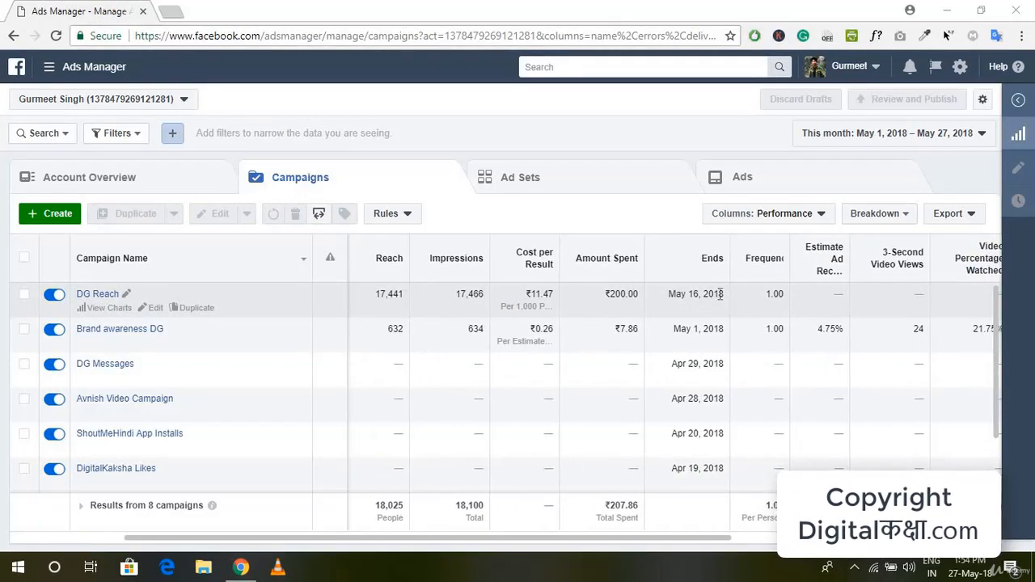
scroll(845, 316, right, 5)
scroll(845, 317, left, 10)
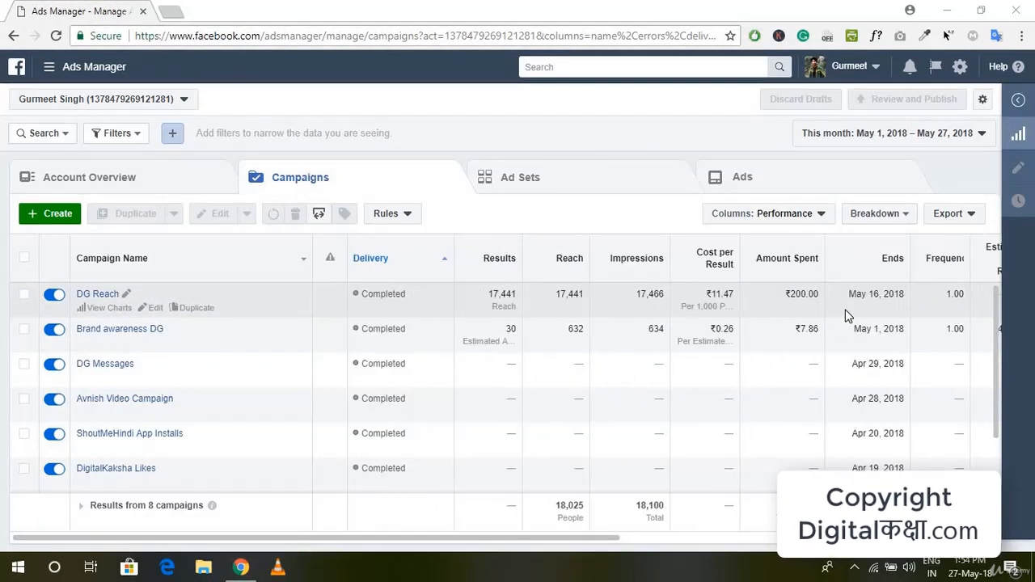